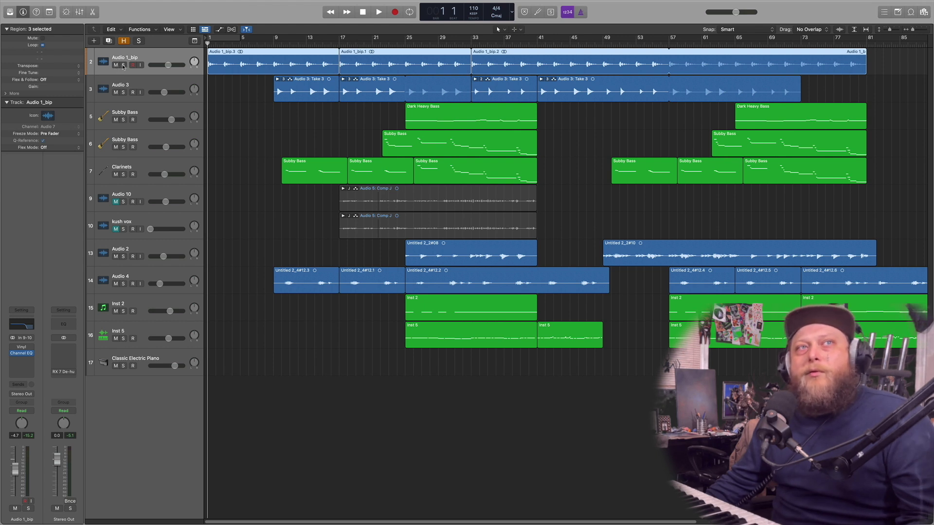
Solo the Audio 1_bip track and play it from bar 1
{"action": "left_click", "coordinate": [124, 65]}
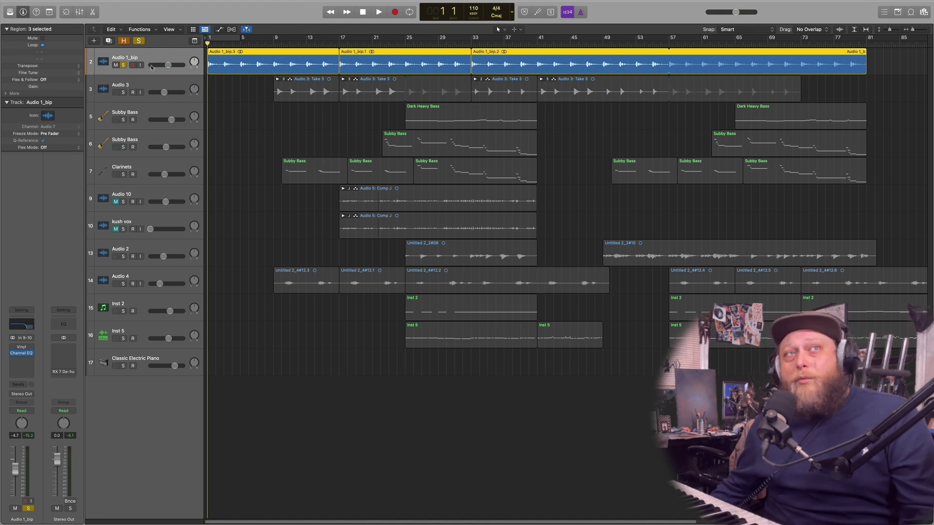
{"action": "left_click", "coordinate": [378, 12]}
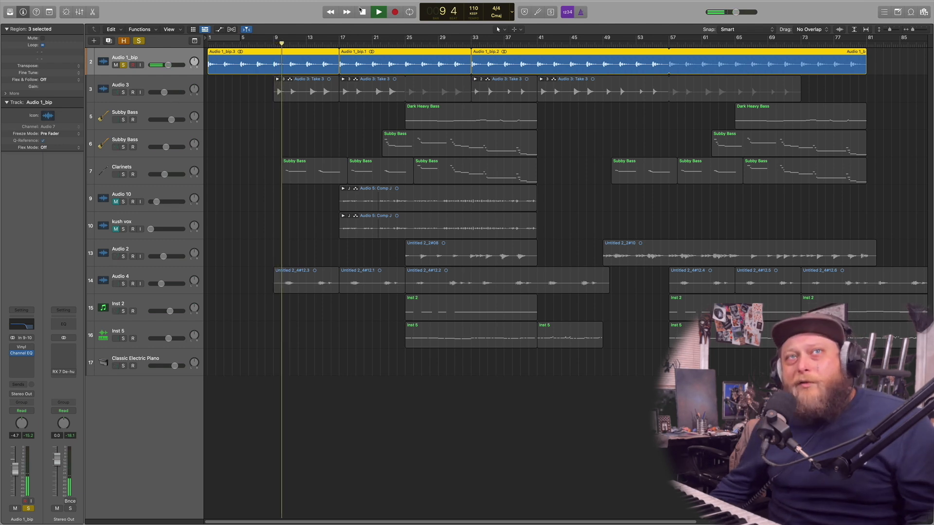
Add the Audio 3 track to the solo and play both soloed tracks from bar 9
{"action": "left_click_drag", "start_coordinate": [287, 44], "coordinate": [275, 43]}
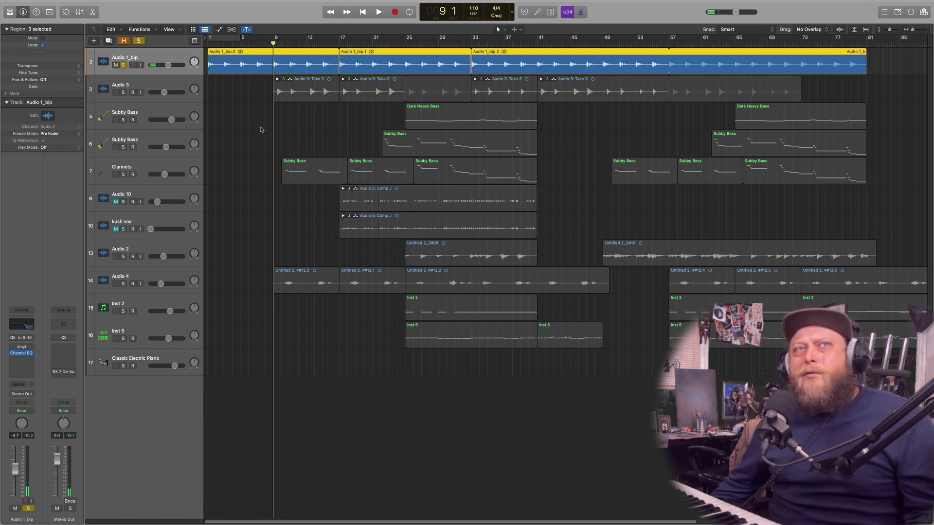
{"action": "left_click", "coordinate": [153, 86]}
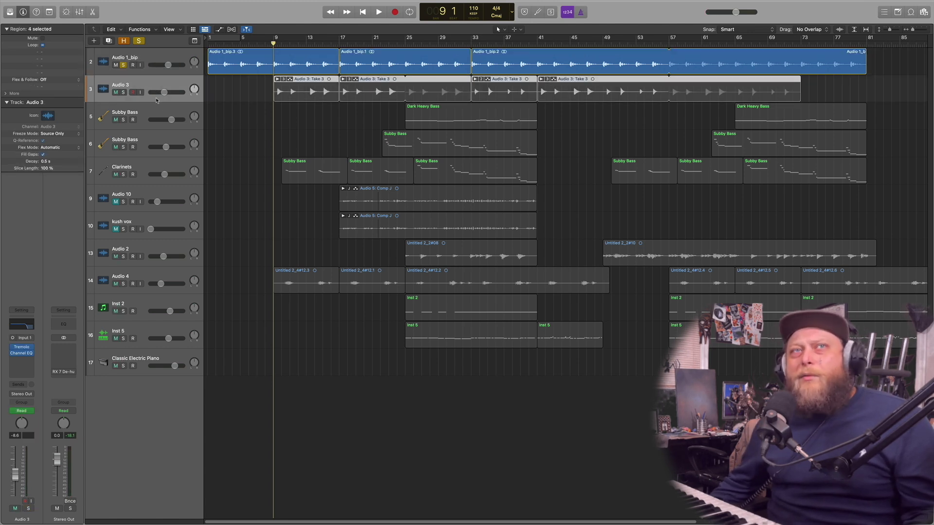
{"action": "left_click", "coordinate": [123, 92]}
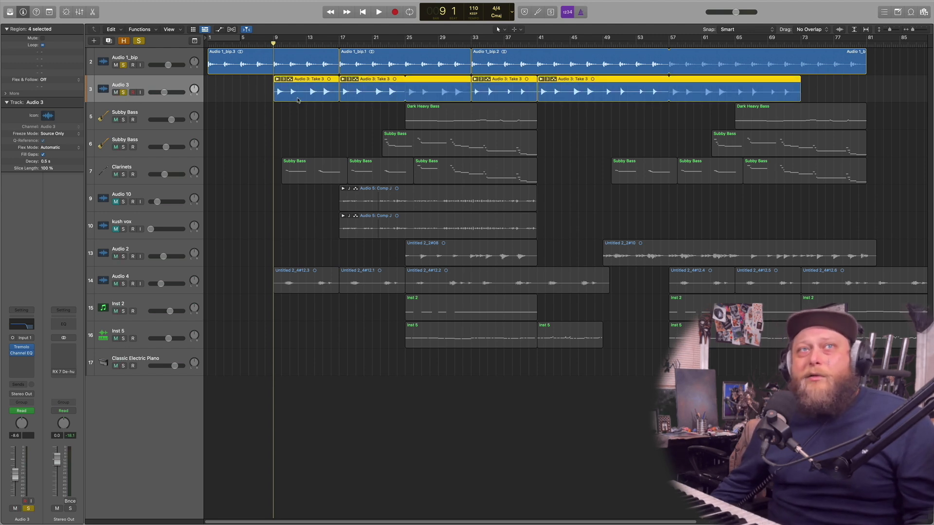
{"action": "left_click", "coordinate": [379, 12]}
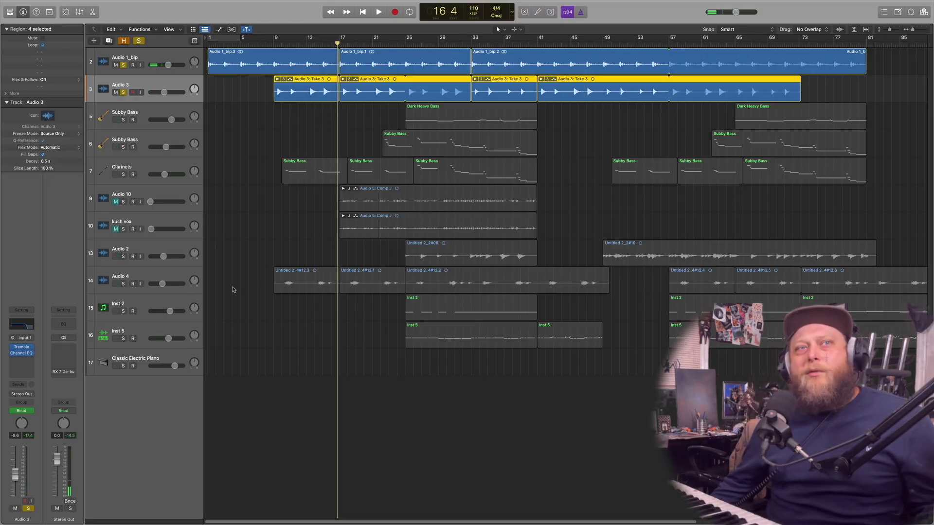
Add the Audio 4 track to the soloed tracks and audition them together from bar 9
{"action": "left_click", "coordinate": [162, 274]}
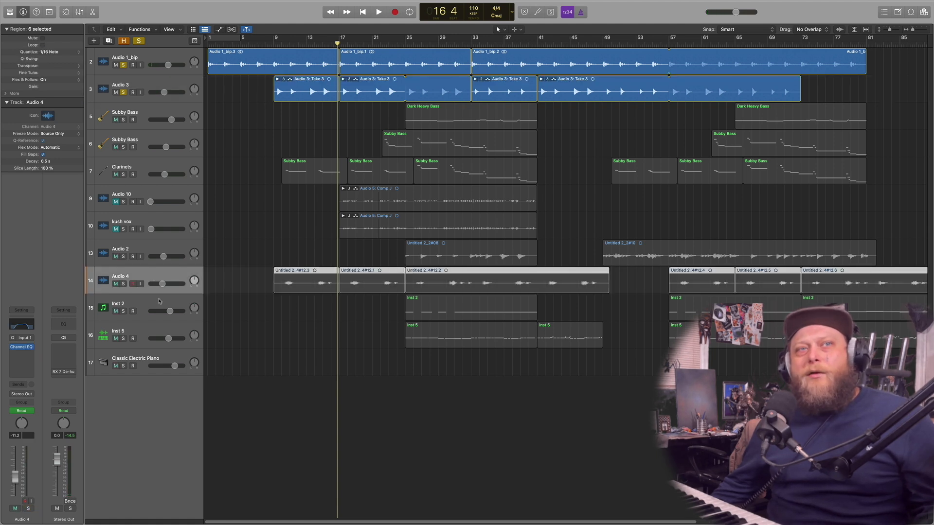
{"action": "left_click", "coordinate": [123, 284]}
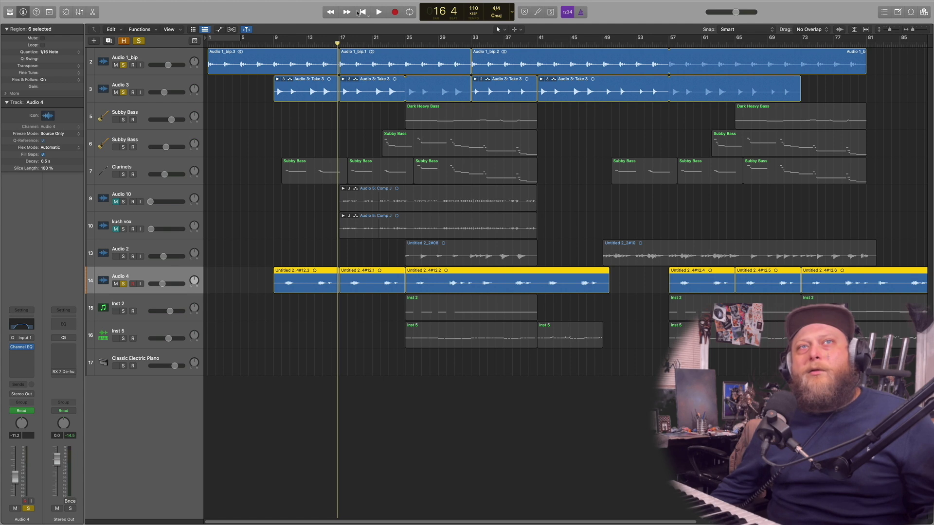
{"action": "left_click", "coordinate": [273, 44]}
{"action": "key", "text": "space"}
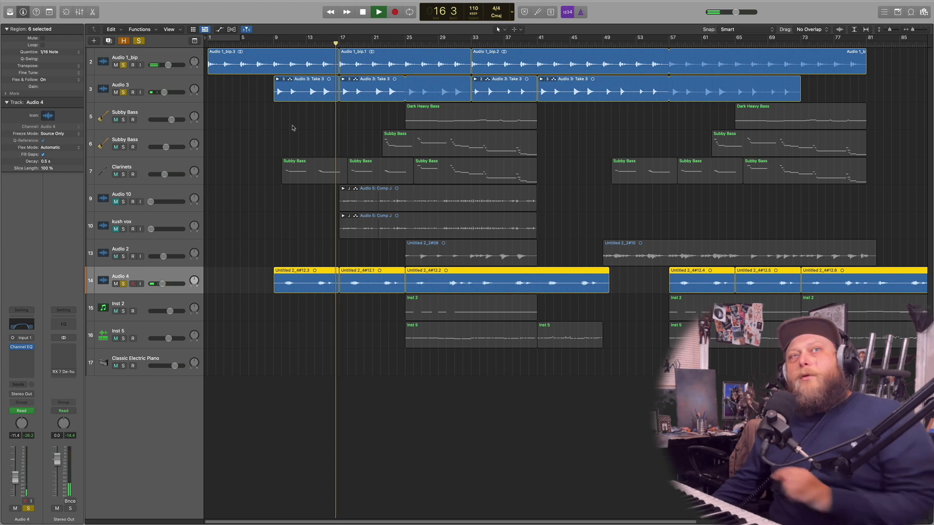
{"action": "left_click", "coordinate": [363, 11]}
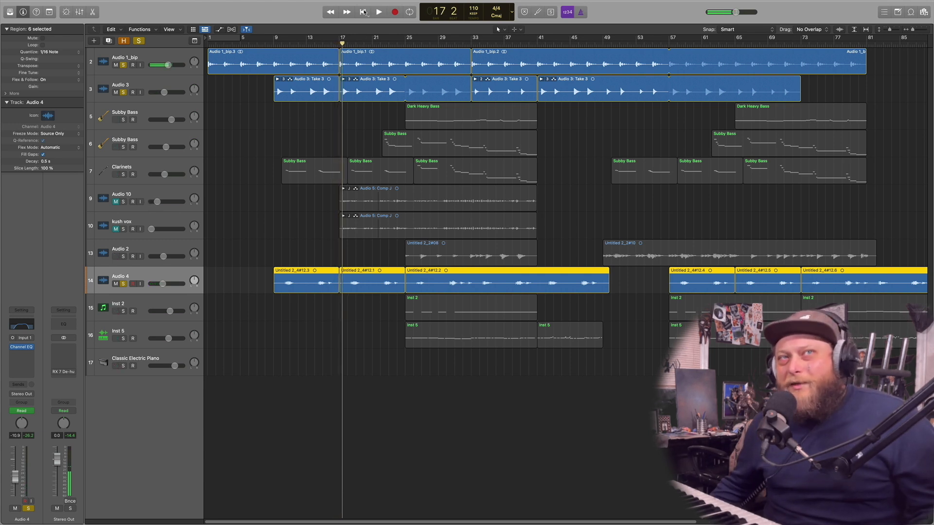
Return the playhead to around bar 9, solo the Clarinets track as well, and play the soloed tracks
{"action": "left_click_drag", "start_coordinate": [342, 44], "coordinate": [274, 43]}
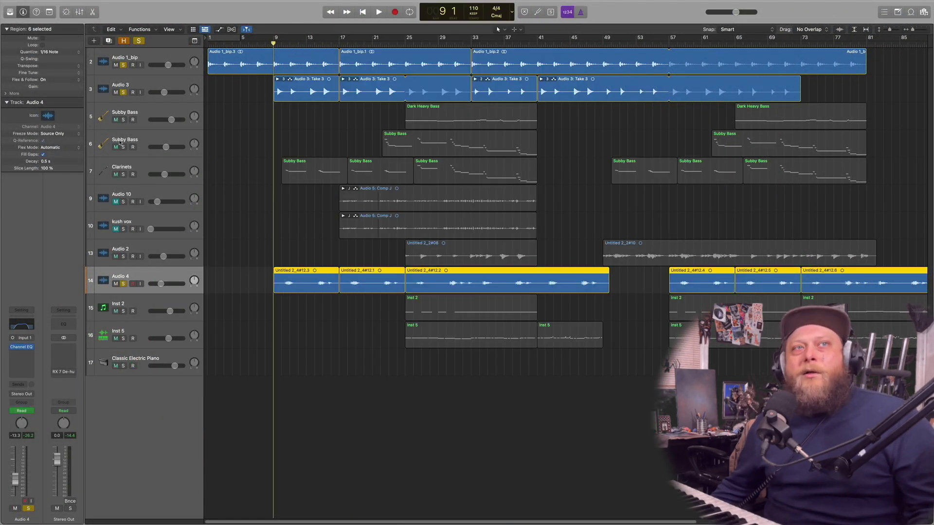
{"action": "left_click", "coordinate": [135, 167]}
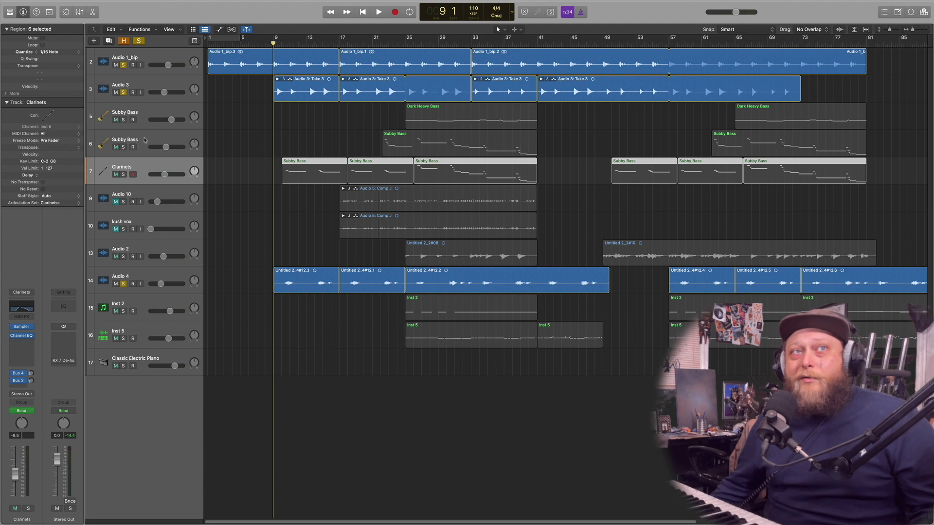
{"action": "left_click", "coordinate": [123, 175]}
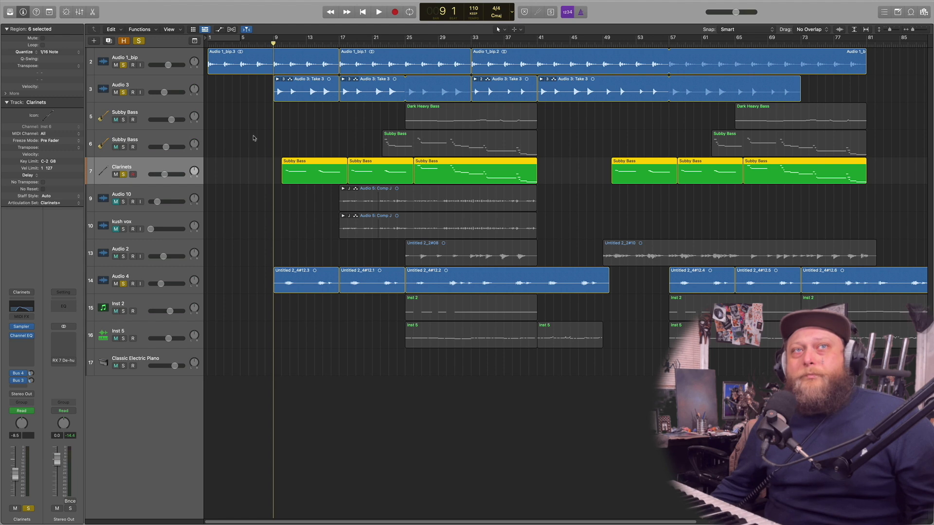
{"action": "left_click", "coordinate": [382, 16]}
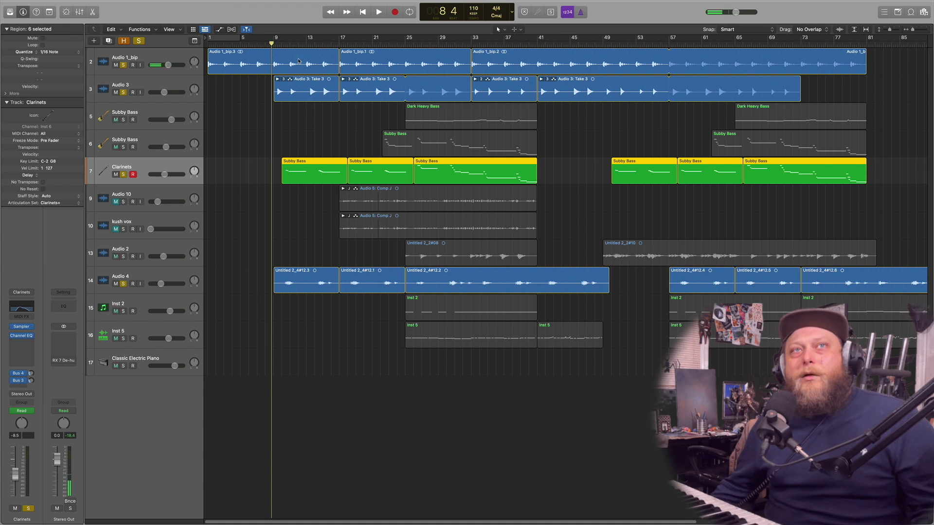
{"action": "left_click", "coordinate": [378, 11]}
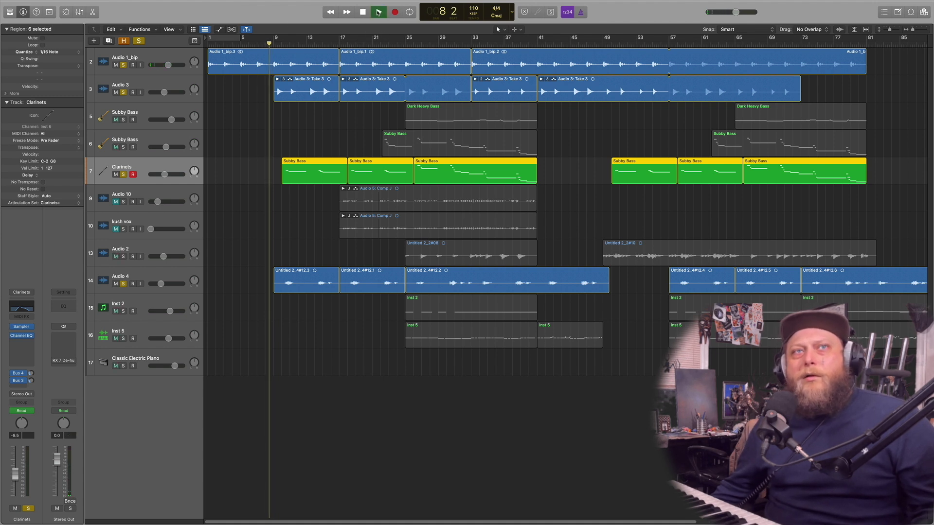
Unsolo Audio 1_bip and Audio 3, and audition Clarinets and Audio 4 with the Subby Bass on track 6 added
{"action": "left_click", "coordinate": [123, 65]}
{"action": "left_click", "coordinate": [123, 92]}
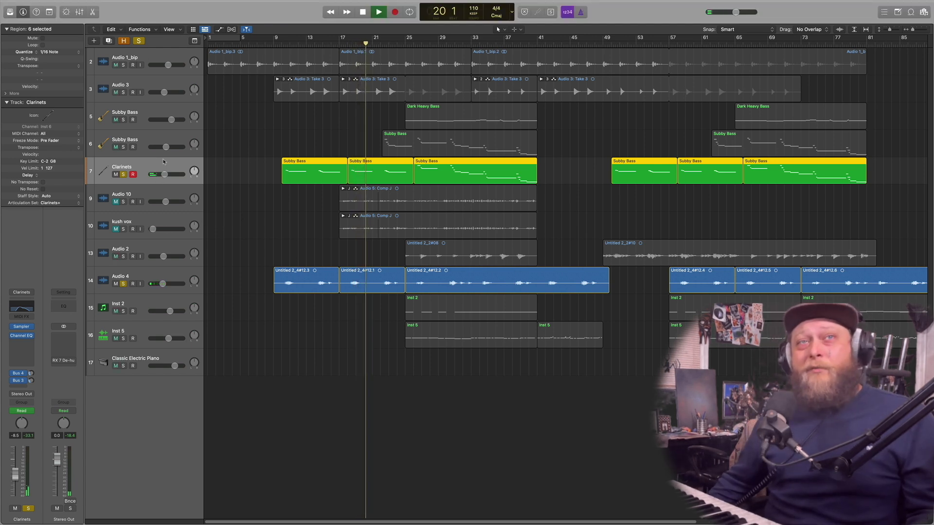
{"action": "left_click", "coordinate": [124, 147]}
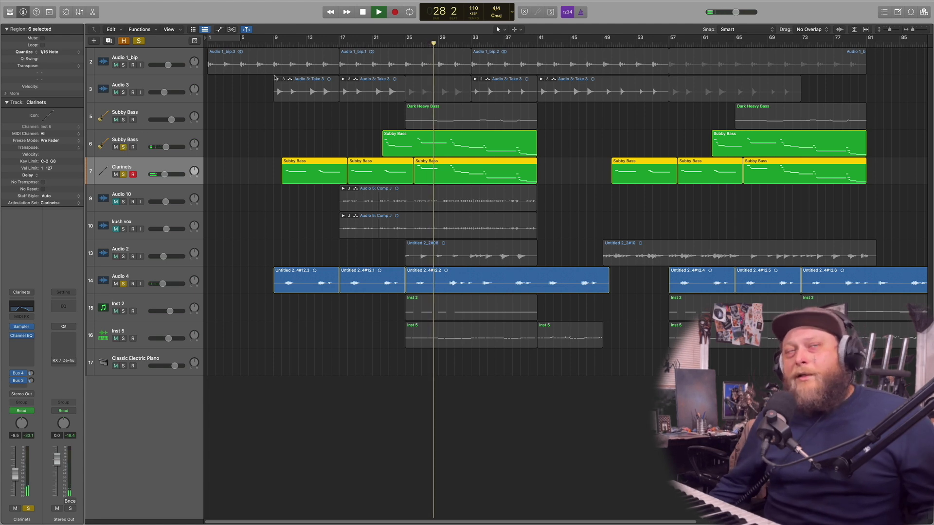
{"action": "left_click", "coordinate": [364, 12]}
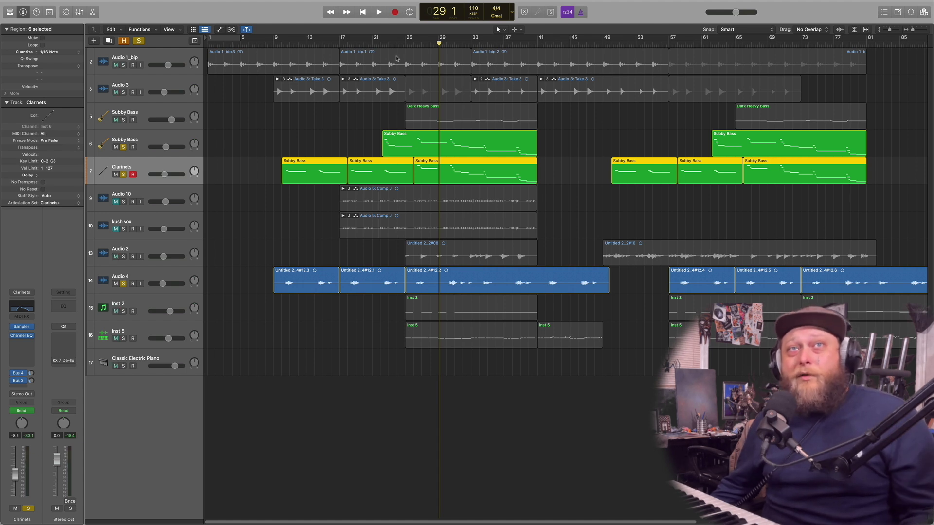
Solo only the Subby Bass on track 5 and play its Dark Heavy Bass region from bar 25
{"action": "mouse_move", "coordinate": [388, 41]}
{"action": "left_mouse_down"}
{"action": "mouse_move", "coordinate": [372, 41]}
{"action": "mouse_move", "coordinate": [404, 43]}
{"action": "left_mouse_up"}
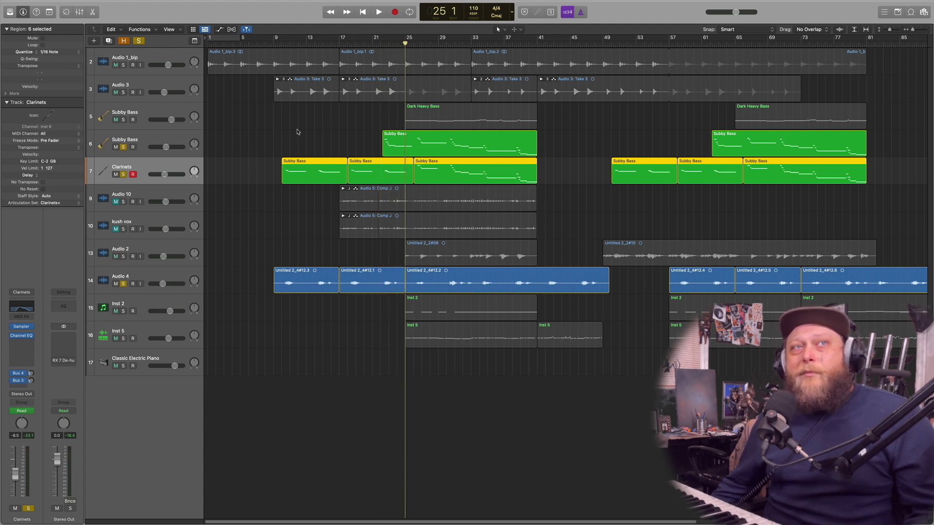
{"action": "left_click", "coordinate": [144, 115]}
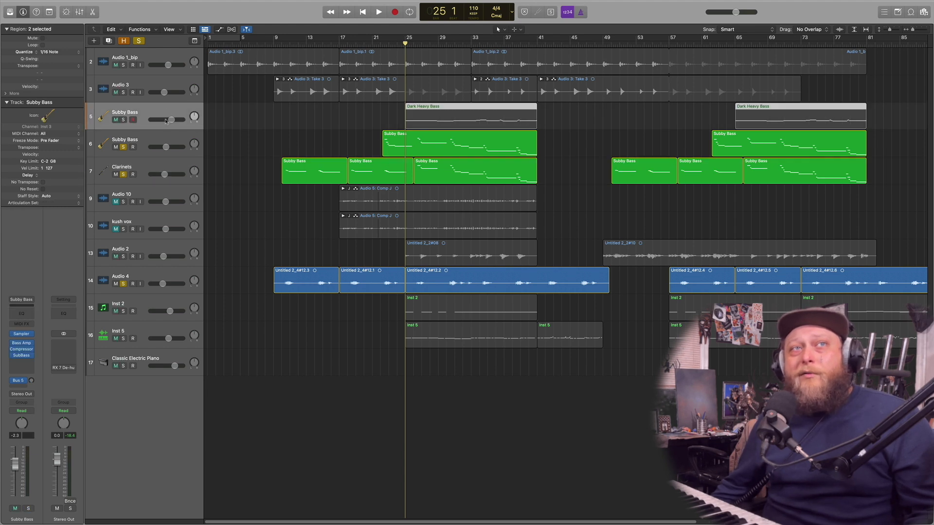
{"action": "left_click", "coordinate": [123, 147]}
{"action": "left_click", "coordinate": [123, 120]}
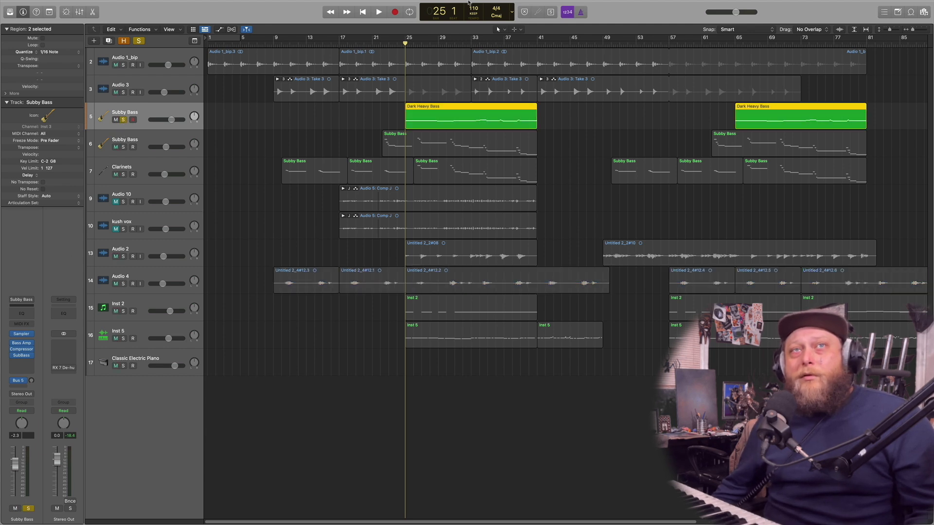
{"action": "left_click", "coordinate": [379, 11]}
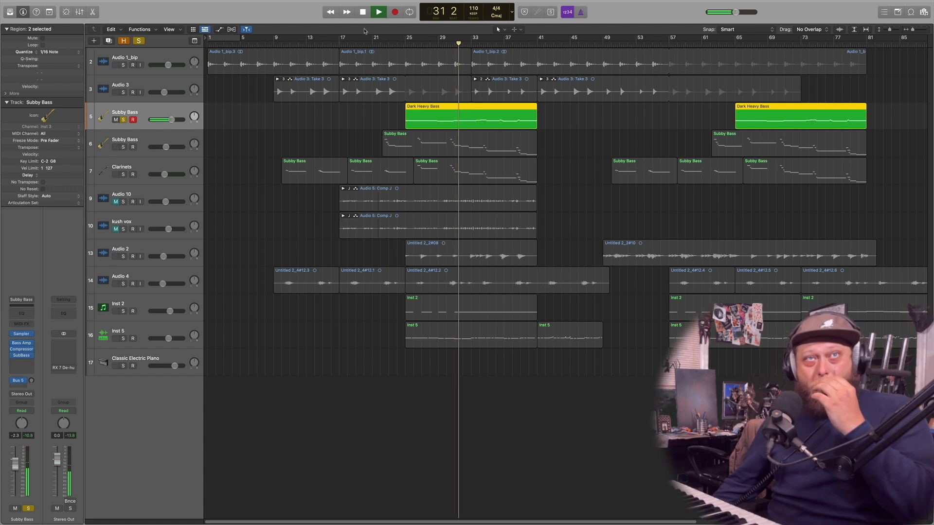
Add the track 6 Subby Bass and Clarinets to the solo during playback to hear all three layers together
{"action": "left_click", "coordinate": [123, 148]}
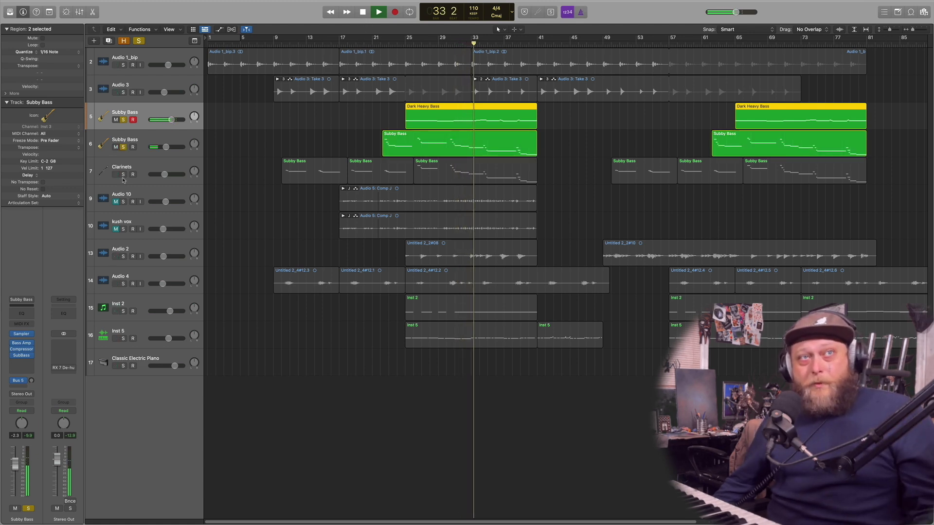
{"action": "left_click", "coordinate": [123, 174]}
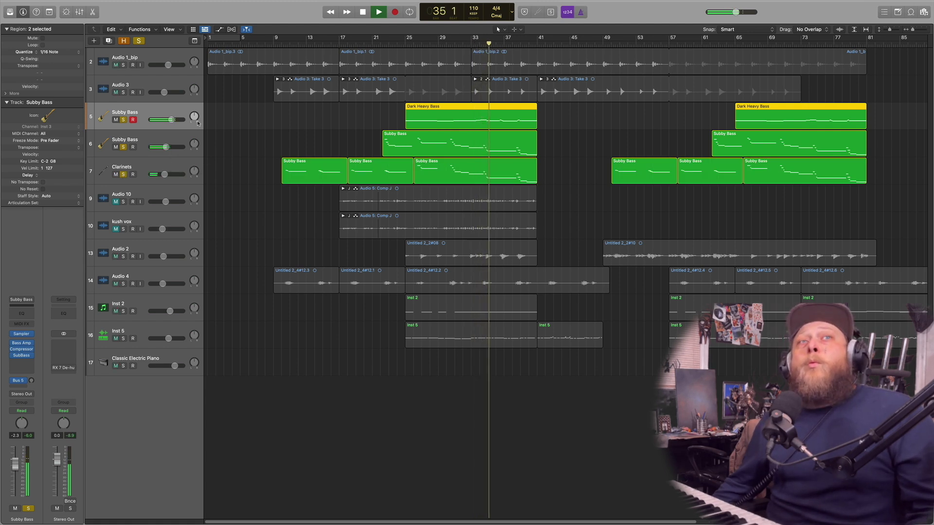
{"action": "left_click", "coordinate": [362, 12]}
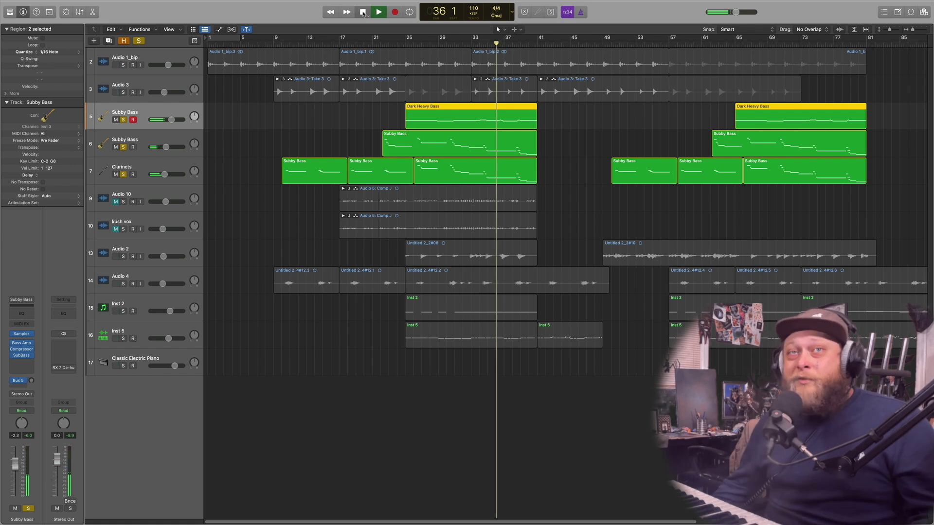
Unsolo both Subby Bass tracks and the Clarinets track
{"action": "left_click", "coordinate": [123, 119]}
{"action": "left_click", "coordinate": [124, 147]}
{"action": "left_click", "coordinate": [123, 174]}
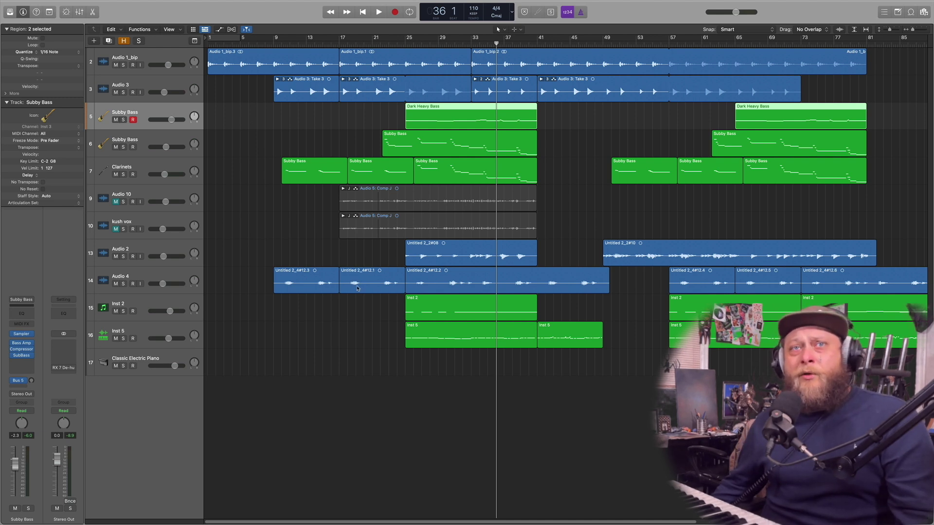
Solo the Audio 2 track and play it from bar 25
{"action": "left_click", "coordinate": [144, 250]}
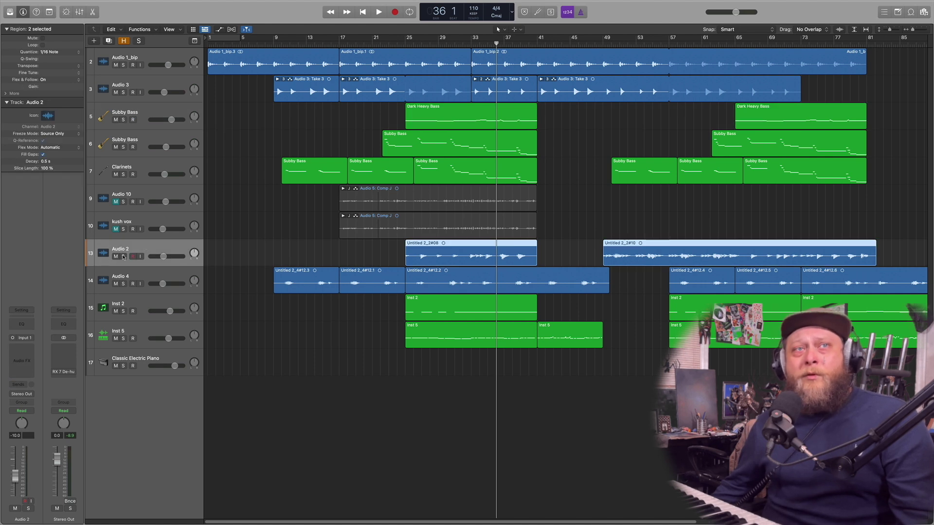
{"action": "left_click", "coordinate": [123, 256]}
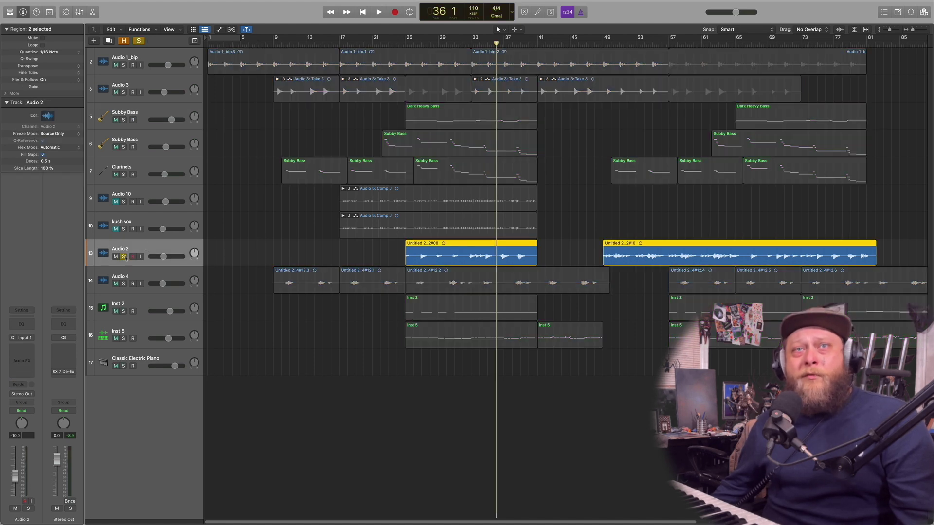
{"action": "left_click", "coordinate": [404, 44]}
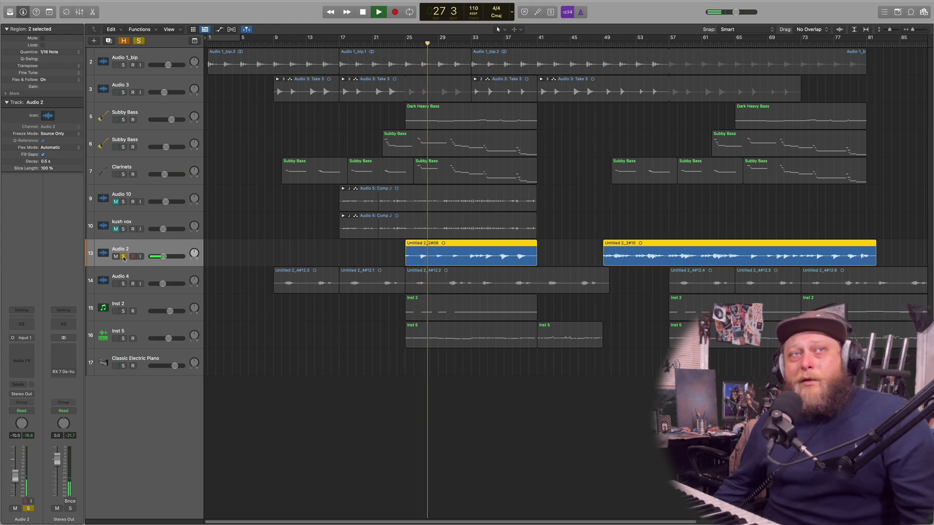
Solo the track 5 Subby Bass alongside Audio 2 and audition the part starting at bar 48
{"action": "left_click", "coordinate": [123, 119]}
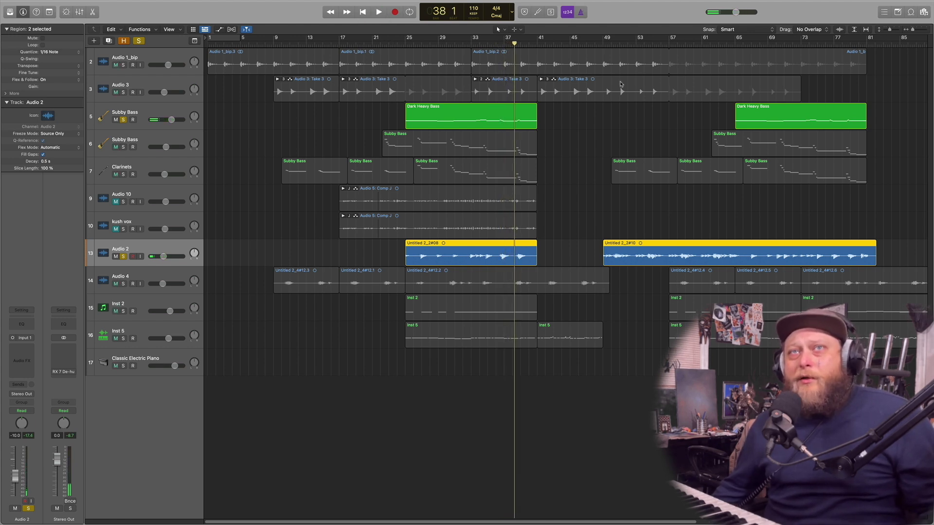
{"action": "left_click", "coordinate": [594, 43]}
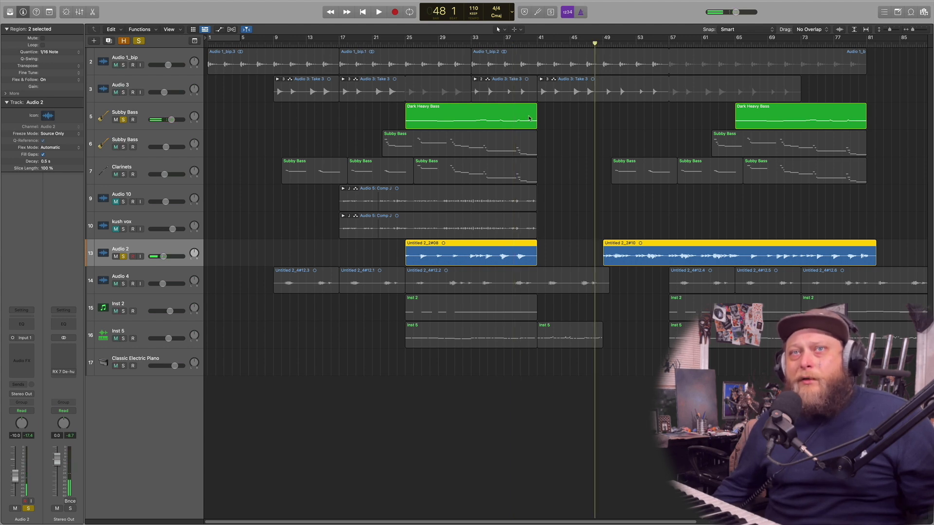
{"action": "left_click", "coordinate": [379, 13]}
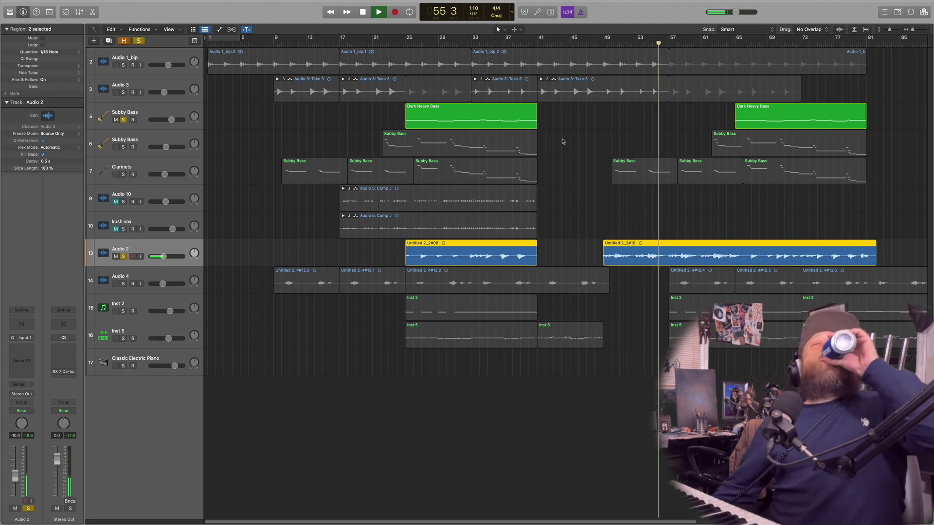
{"action": "left_click", "coordinate": [367, 10]}
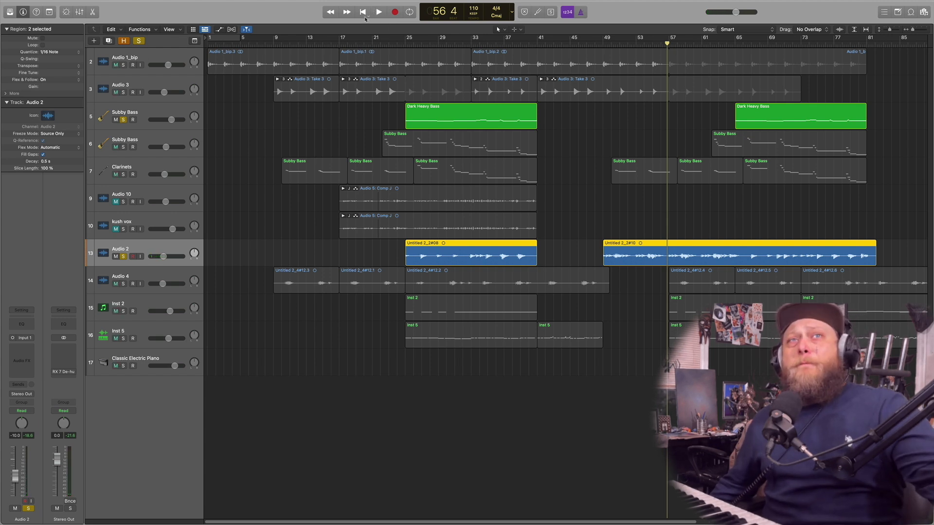
Return the playhead to the beginning of the project and unsolo the Audio 2 track
{"action": "left_click", "coordinate": [364, 12]}
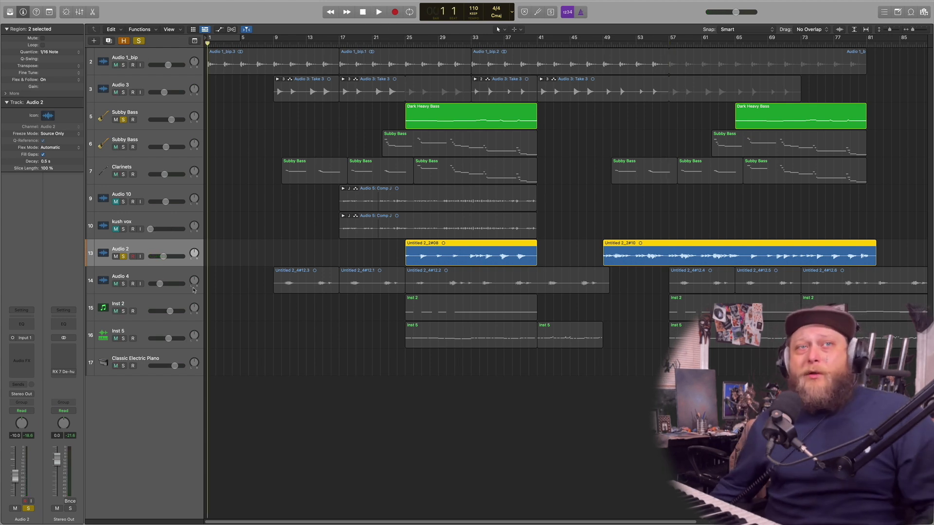
{"action": "left_click", "coordinate": [124, 256]}
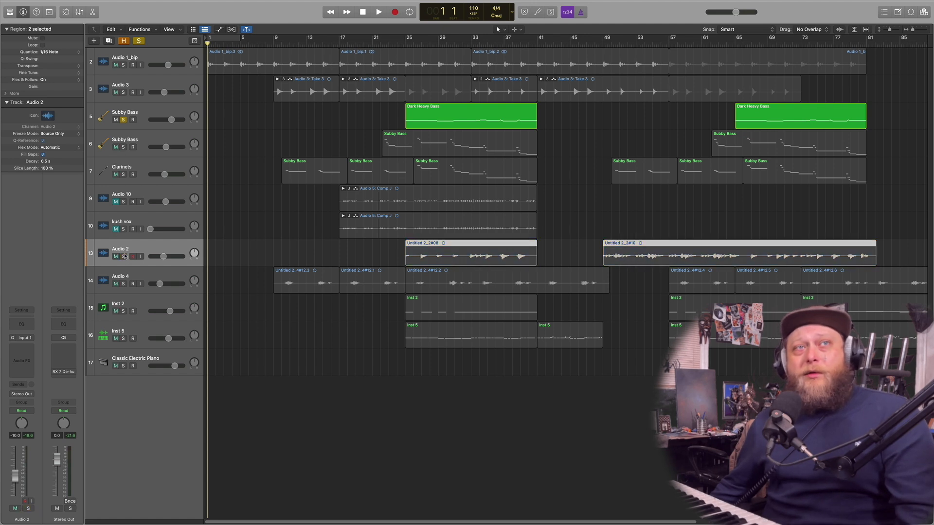
Replace the current solo with tracks 2 through 7 plus Audio 2 and Audio 4, leaving Inst 2 unsoloed
{"action": "left_click", "coordinate": [123, 120]}
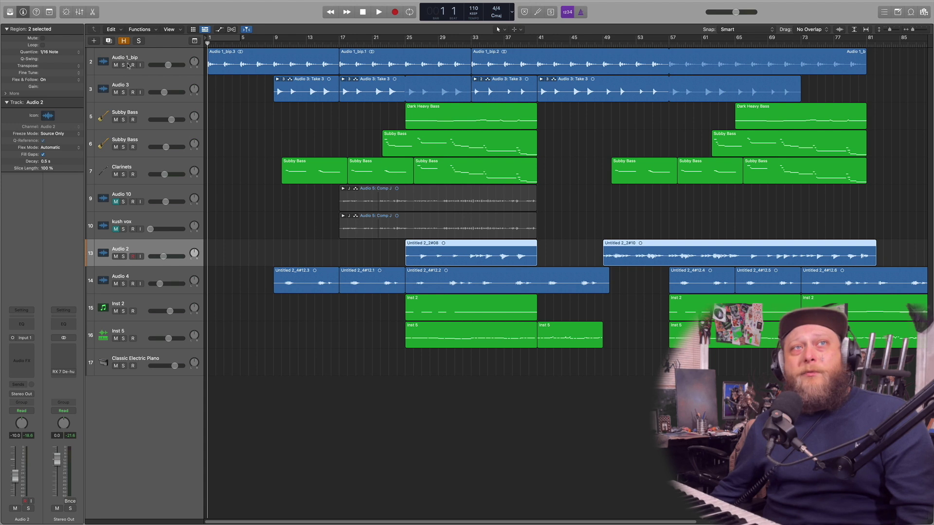
{"action": "left_click_drag", "start_coordinate": [125, 66], "coordinate": [125, 179]}
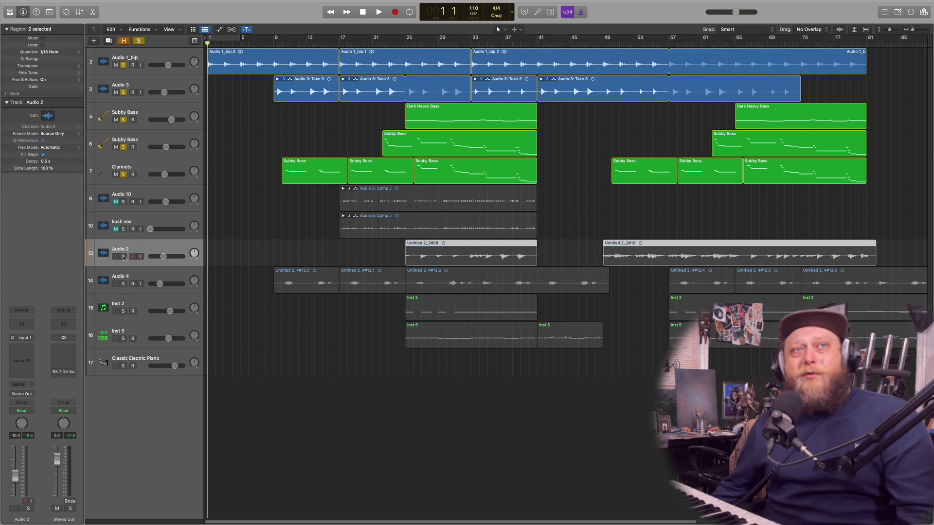
{"action": "left_click_drag", "start_coordinate": [124, 258], "coordinate": [124, 296]}
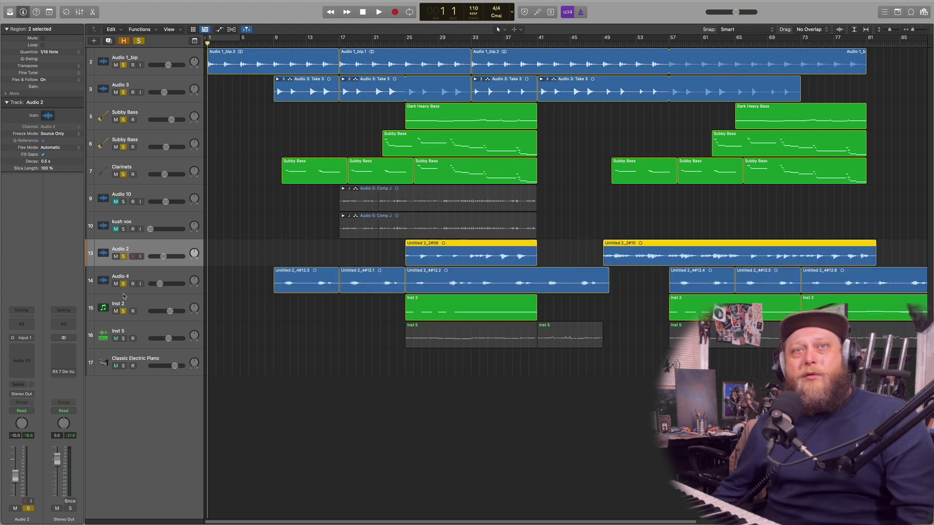
{"action": "left_click", "coordinate": [123, 311]}
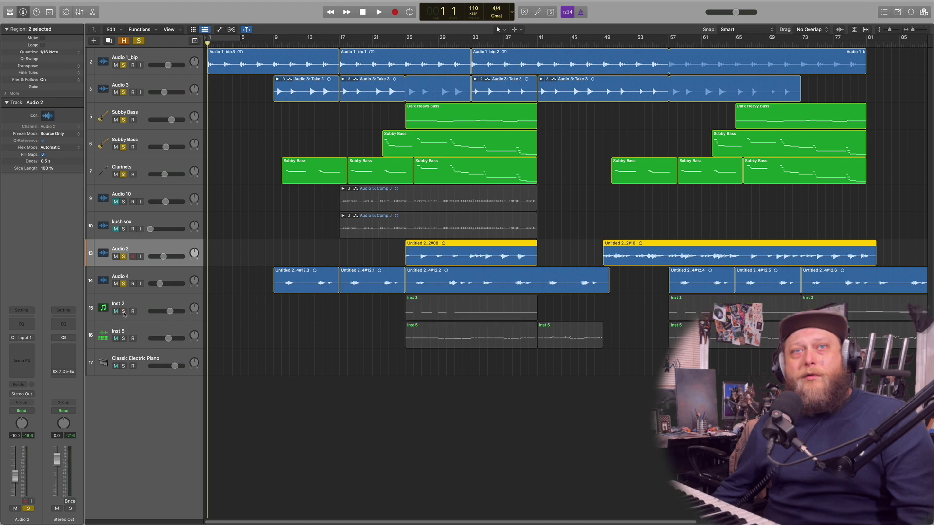
Play the soloed tracks from the beginning, skip ahead to about bar 24, stop, and set the playhead at bar 25
{"action": "key", "text": "space"}
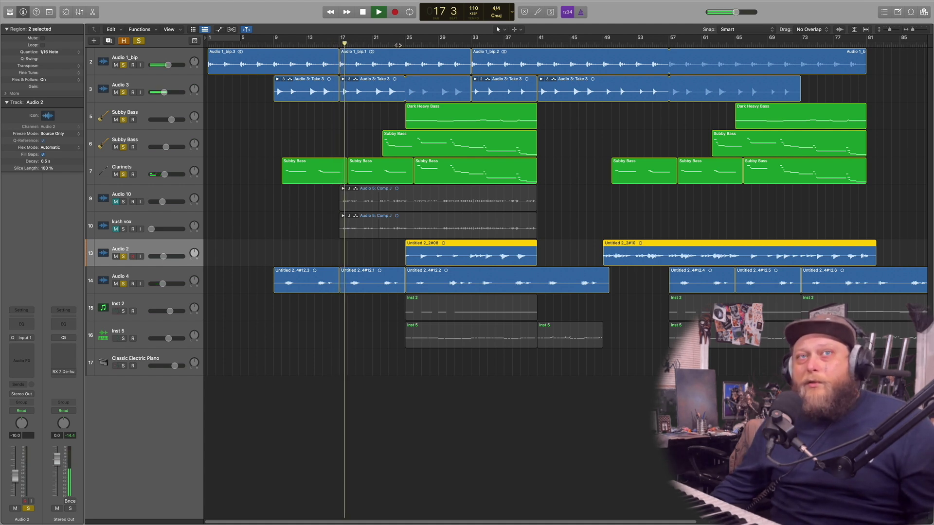
{"action": "left_click", "coordinate": [399, 46]}
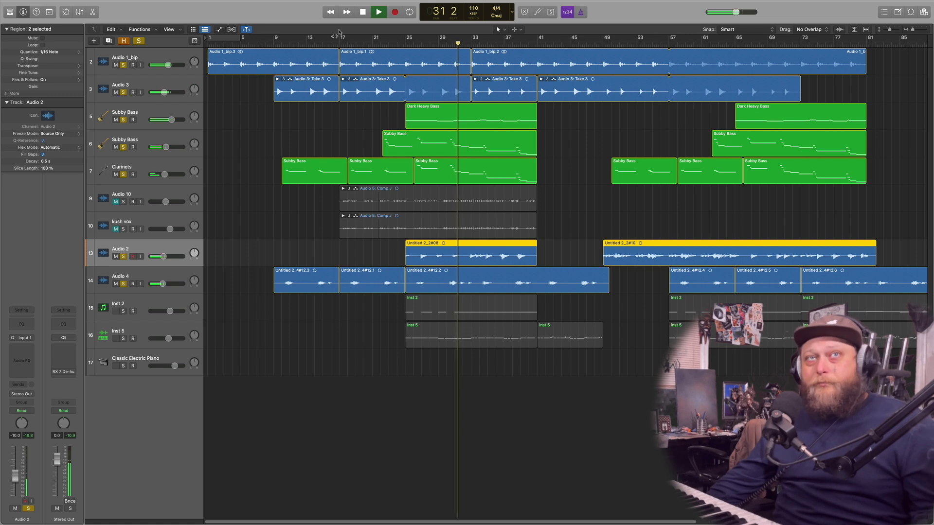
{"action": "left_click", "coordinate": [362, 12]}
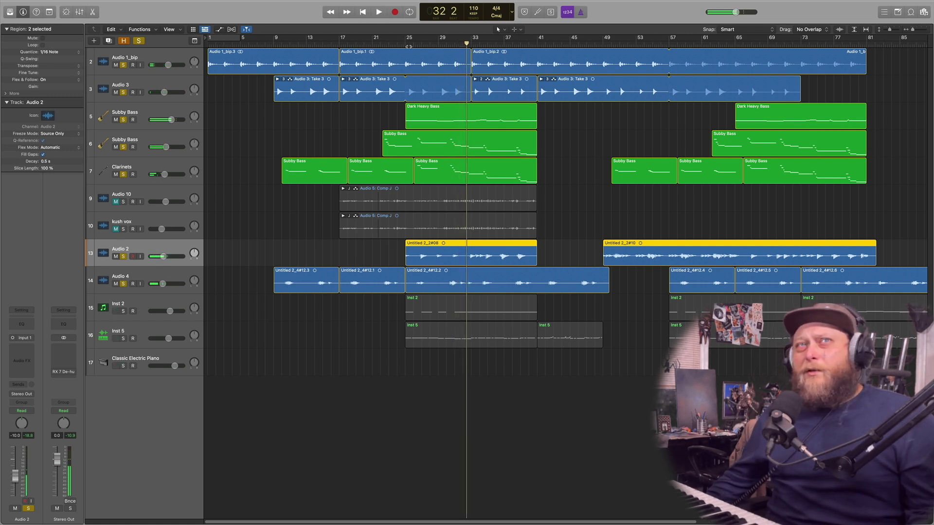
{"action": "left_click_drag", "start_coordinate": [413, 44], "coordinate": [404, 42]}
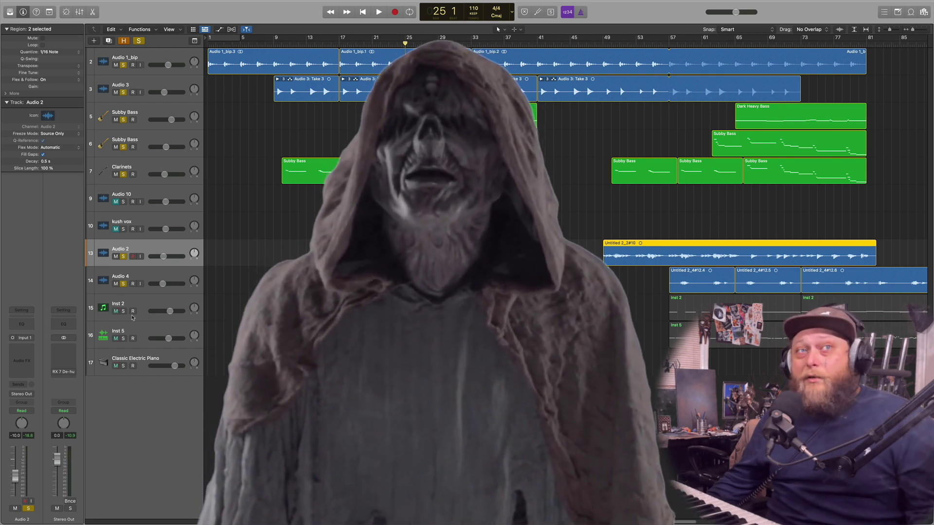
Clear all solos, solo only the Inst 2 track, and preview pattern 1 in its BreakTweaker instrument
{"action": "left_click", "coordinate": [122, 313]}
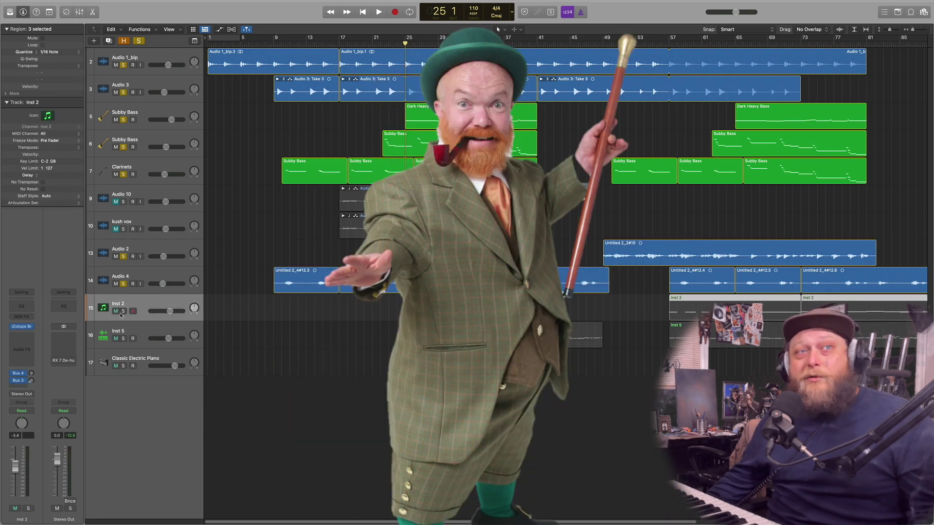
{"action": "left_click", "coordinate": [138, 41]}
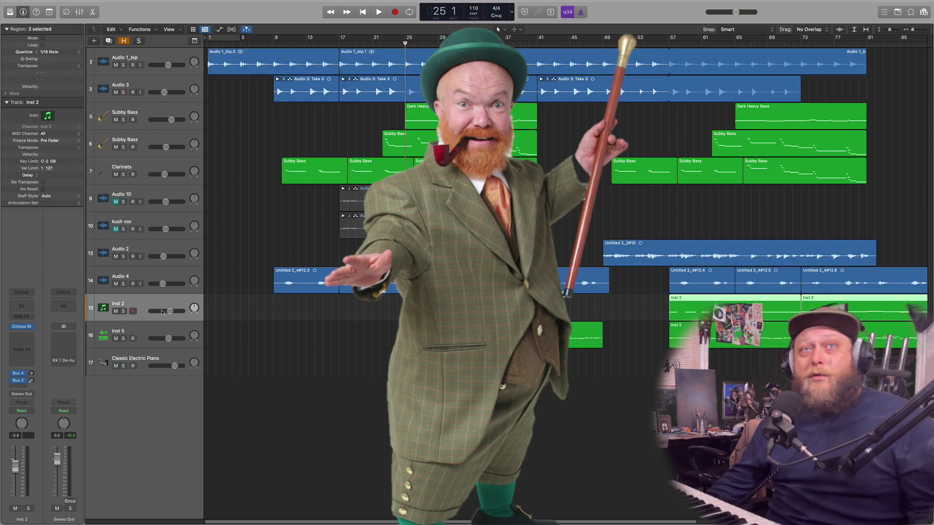
{"action": "left_click", "coordinate": [123, 311]}
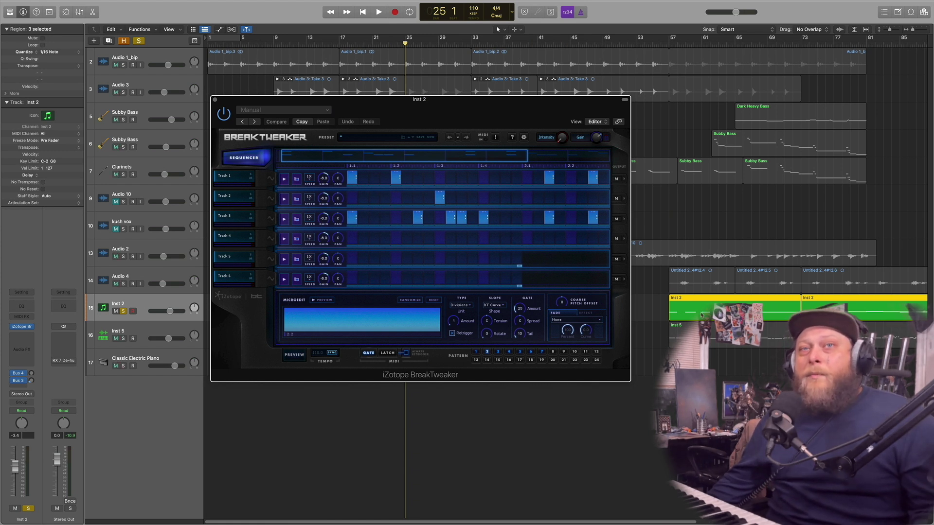
{"action": "left_click", "coordinate": [477, 353]}
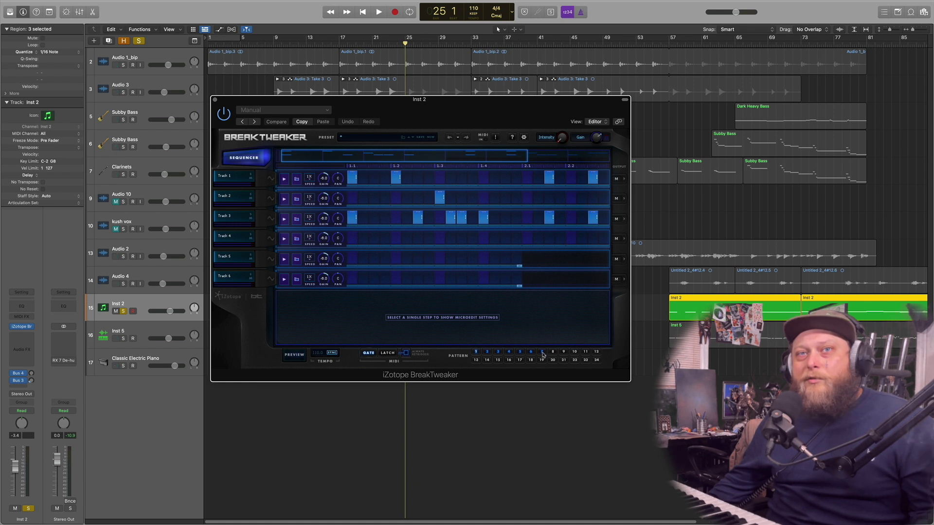
{"action": "left_click", "coordinate": [295, 355]}
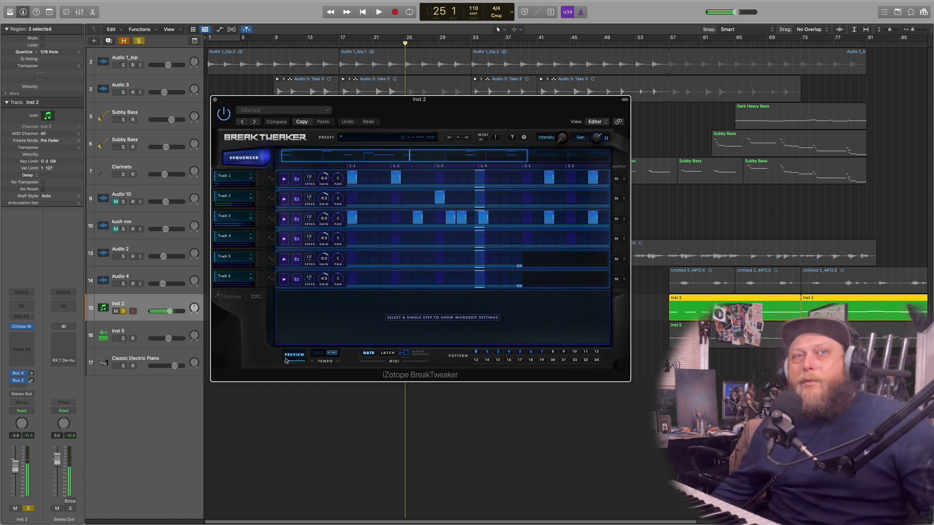
Audition the generator samples of BreakTweaker Tracks 1 to 4, check Track 5, and return to the sequencer view
{"action": "left_click", "coordinate": [269, 179]}
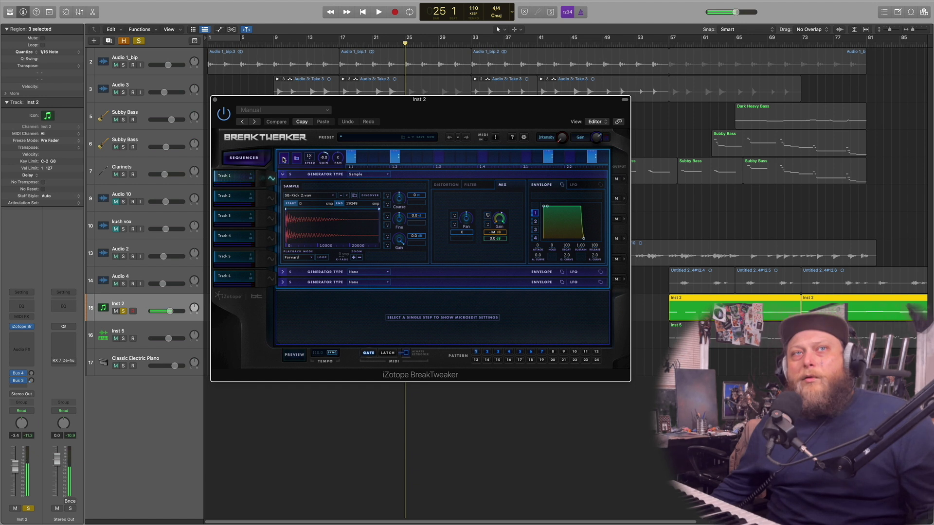
{"action": "left_click", "coordinate": [271, 199]}
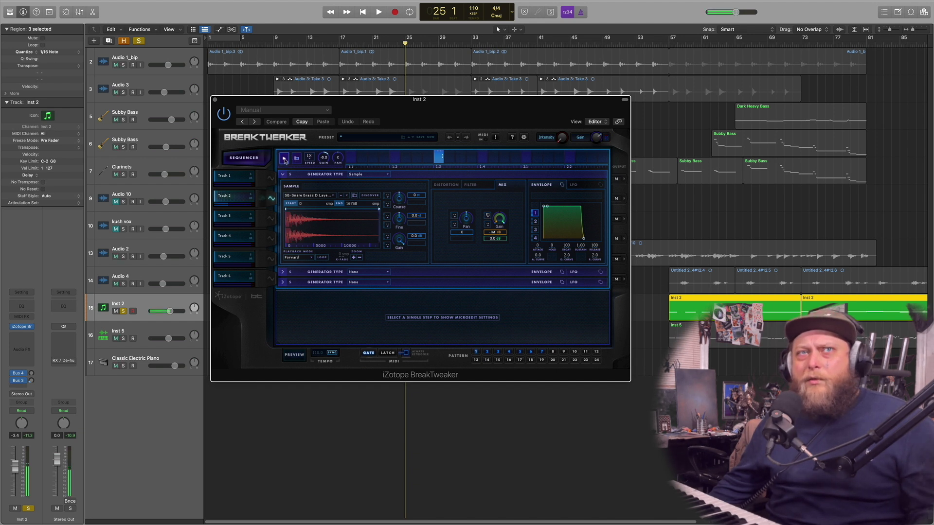
{"action": "left_click", "coordinate": [270, 220]}
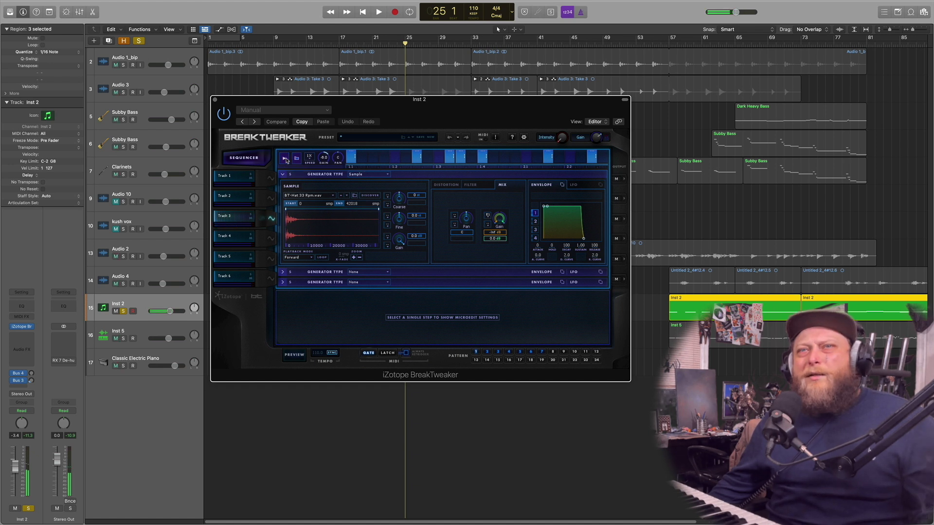
{"action": "left_click", "coordinate": [271, 238]}
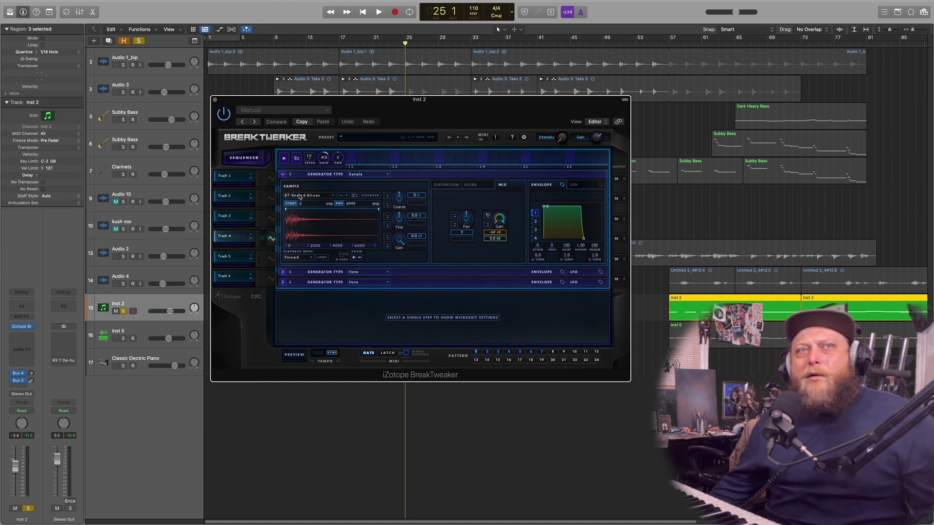
{"action": "left_click", "coordinate": [285, 158]}
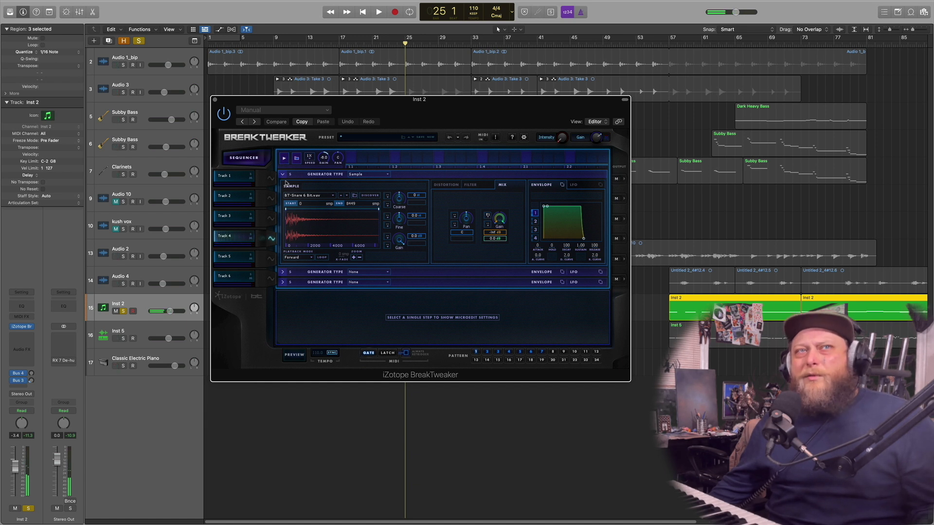
{"action": "left_click", "coordinate": [271, 258]}
{"action": "left_click", "coordinate": [271, 179]}
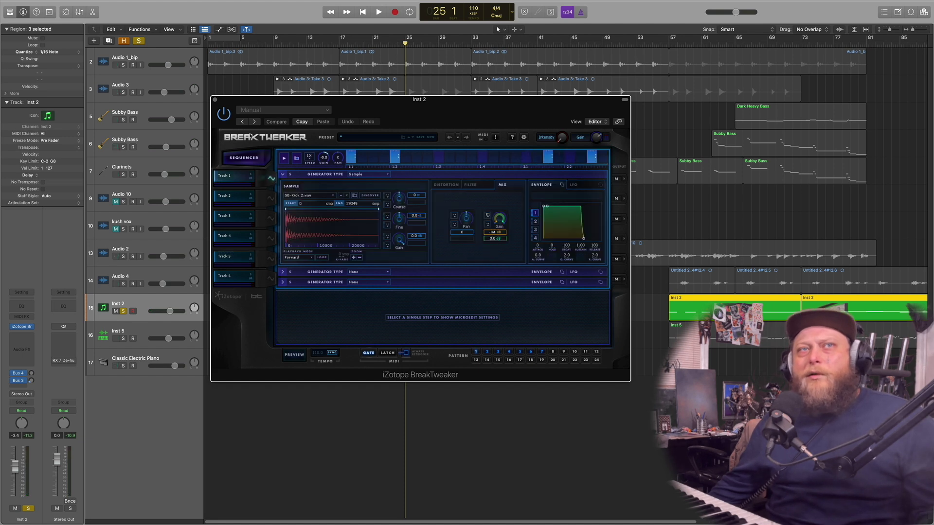
{"action": "left_click", "coordinate": [262, 161]}
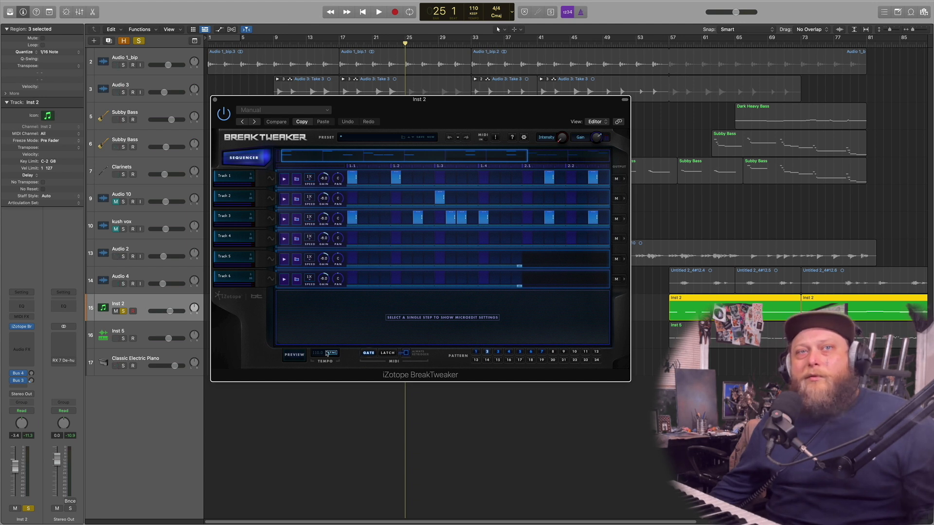
Preview BreakTweaker patterns 2, 3 and 4, checking the second half of the sequence
{"action": "left_click", "coordinate": [297, 355]}
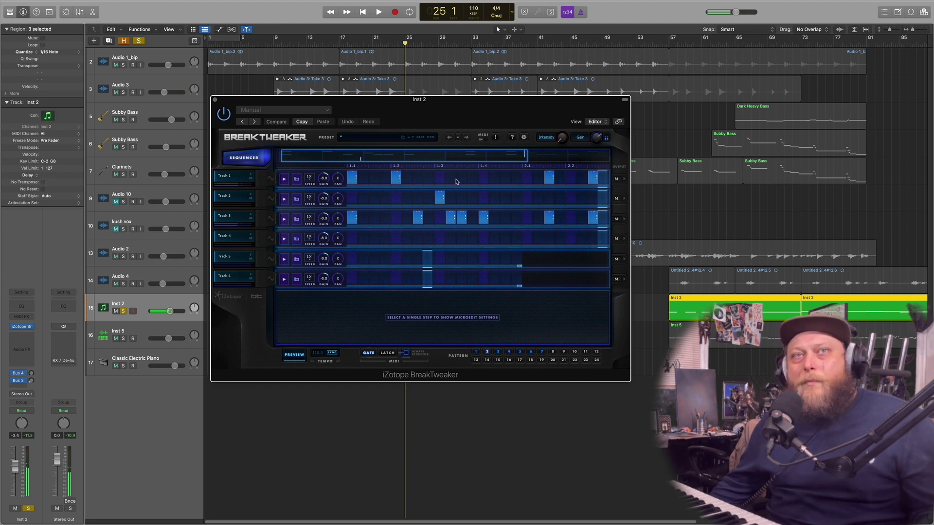
{"action": "left_click_drag", "start_coordinate": [462, 159], "coordinate": [556, 157]}
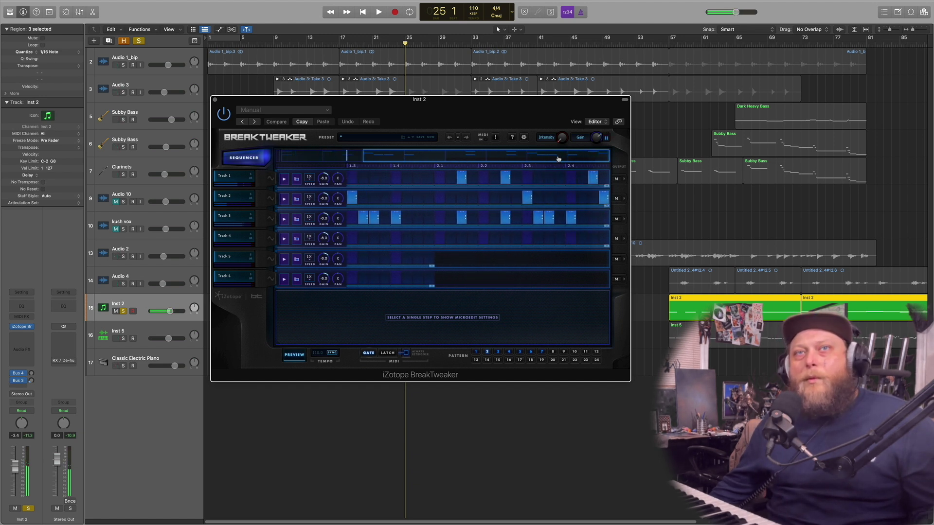
{"action": "left_click", "coordinate": [499, 353]}
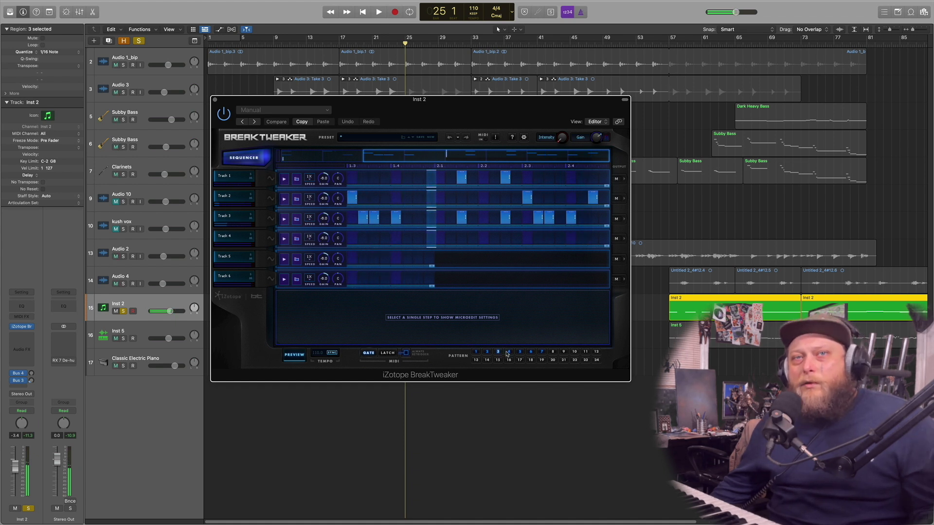
{"action": "left_click", "coordinate": [508, 352]}
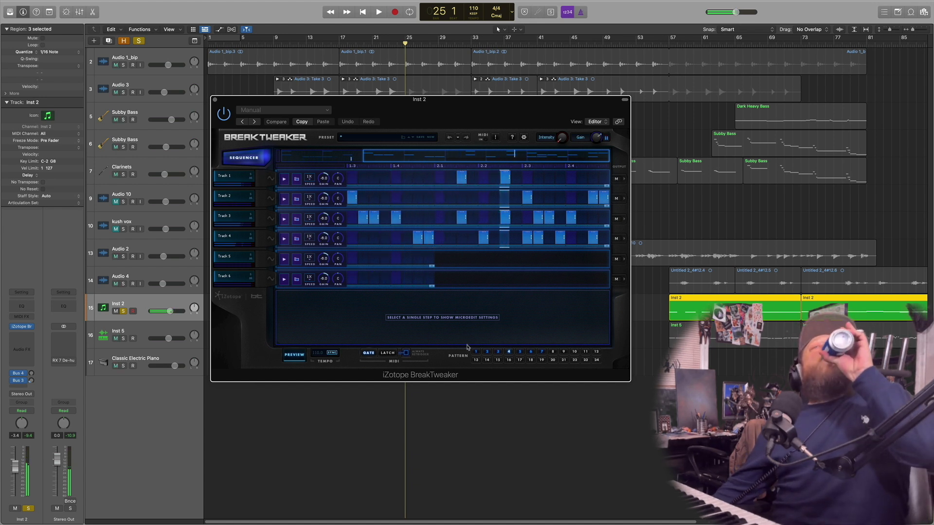
Preview pattern 5 and show the MicroEdit settings of the last step on BreakTweaker's Track 4
{"action": "left_click", "coordinate": [520, 352]}
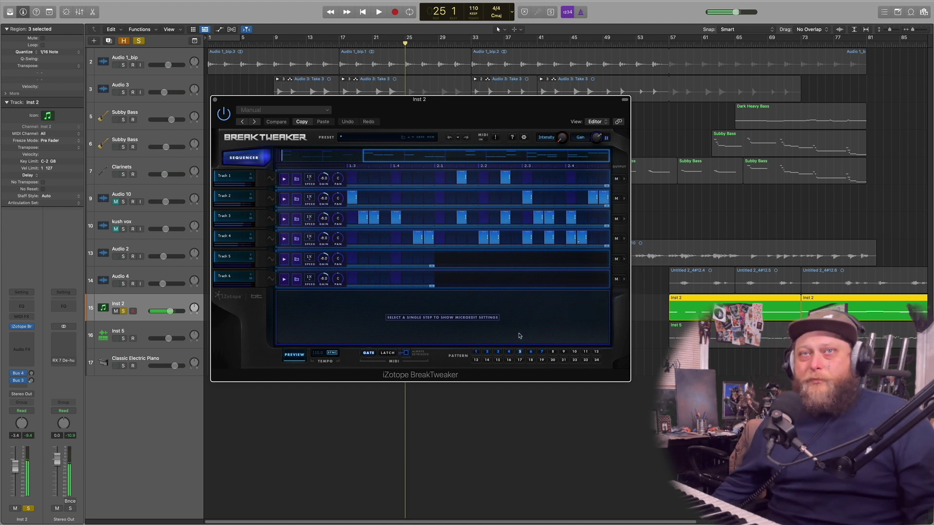
{"action": "left_click_drag", "start_coordinate": [477, 155], "coordinate": [553, 159]}
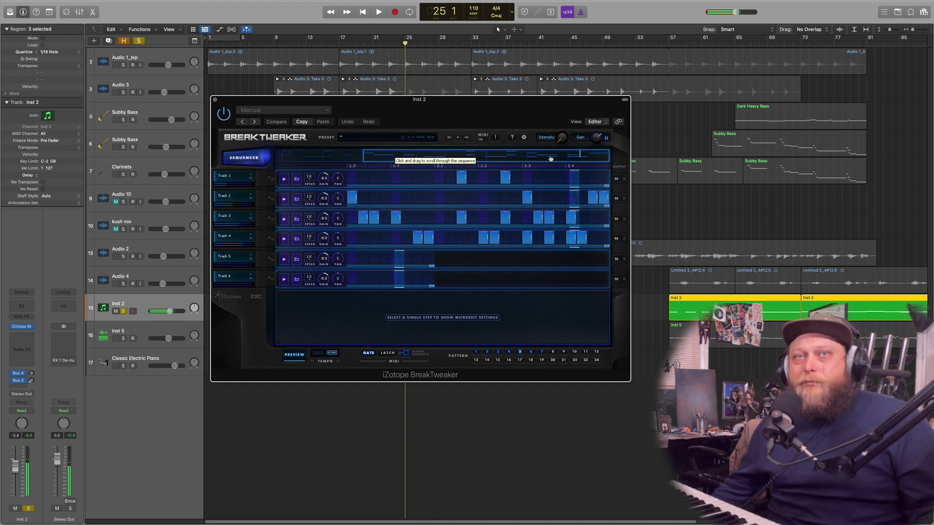
{"action": "left_click", "coordinate": [582, 237]}
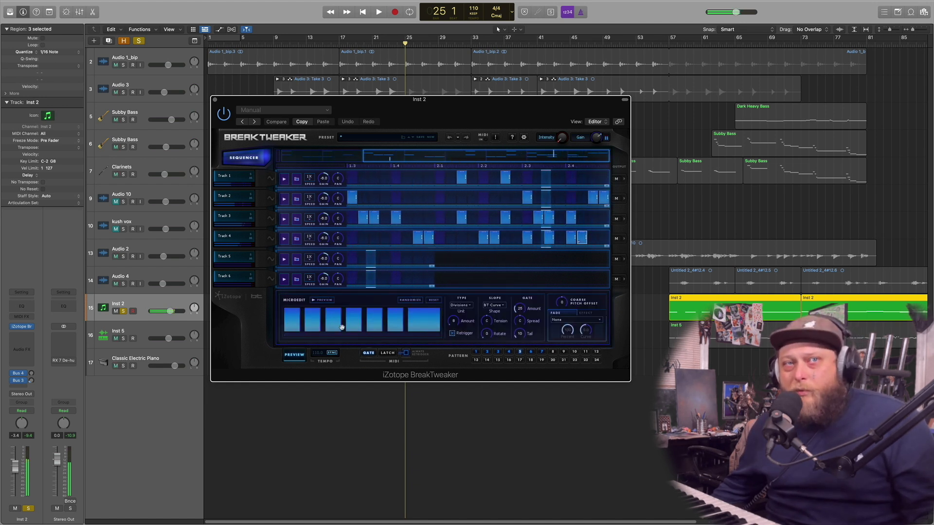
Preview BreakTweaker patterns 6 and 7, stop the preview, and close the instrument window
{"action": "left_click", "coordinate": [531, 352]}
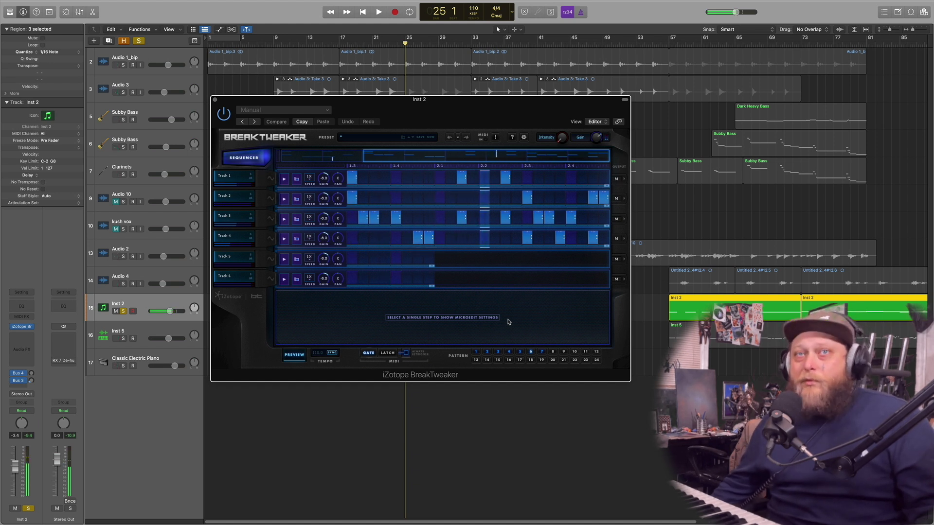
{"action": "left_click", "coordinate": [543, 353]}
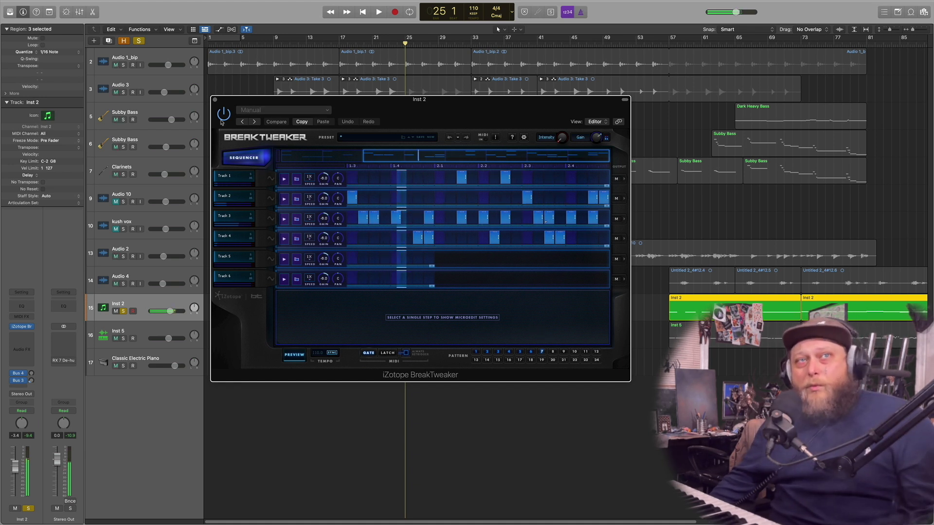
{"action": "left_click", "coordinate": [292, 354]}
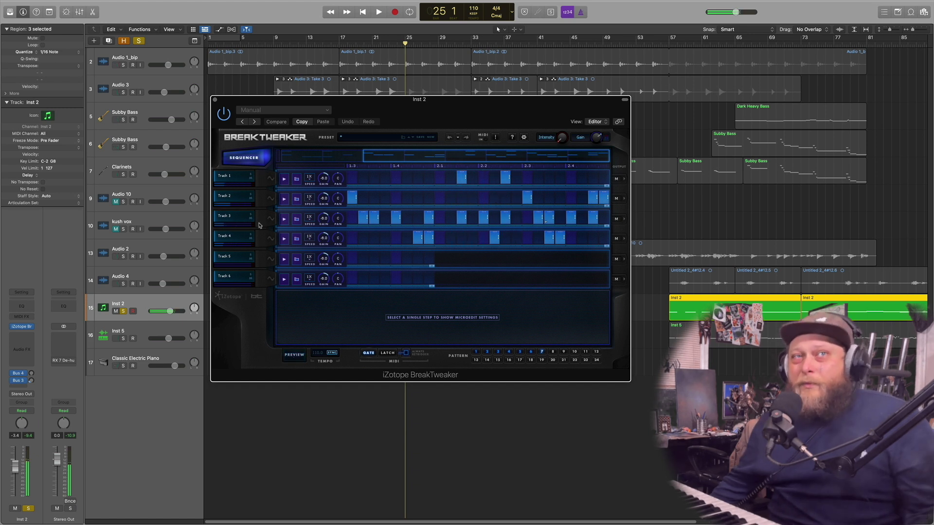
{"action": "left_click", "coordinate": [215, 100]}
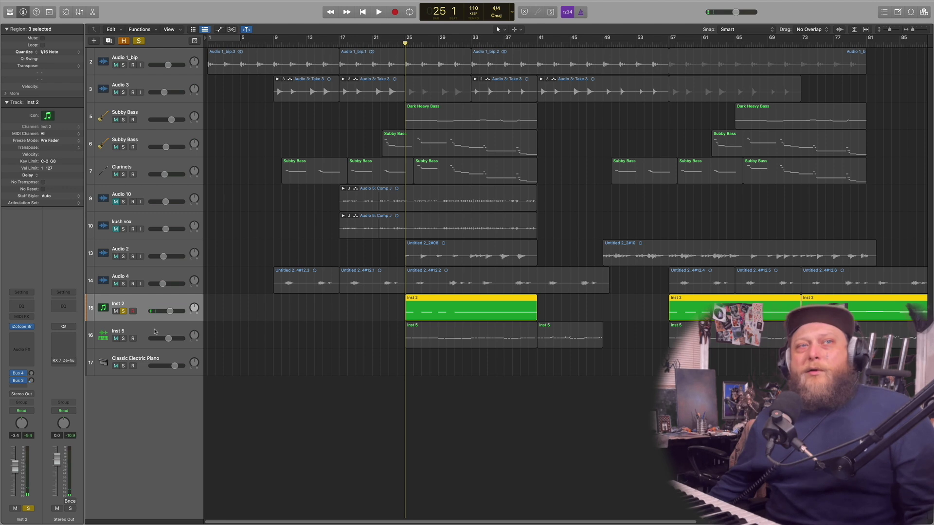
Solo the Inst 5 track in place of Inst 2 and check its 808 sample in Quick Sampler
{"action": "left_click", "coordinate": [122, 338]}
{"action": "left_click", "coordinate": [123, 339]}
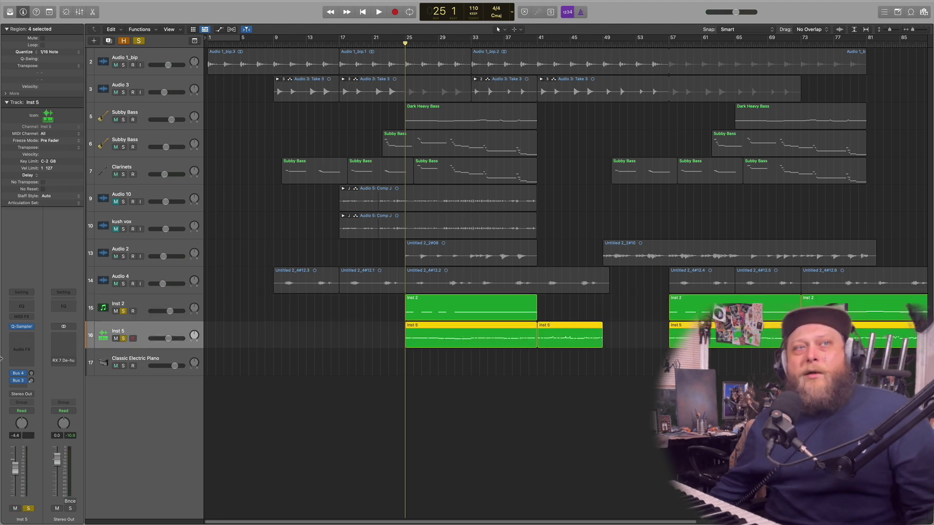
{"action": "left_click", "coordinate": [23, 328]}
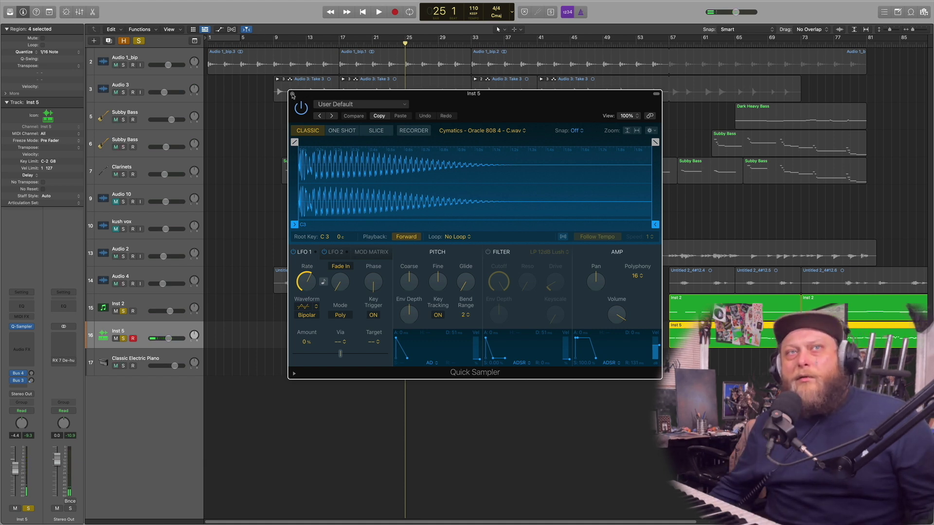
{"action": "left_click", "coordinate": [293, 94]}
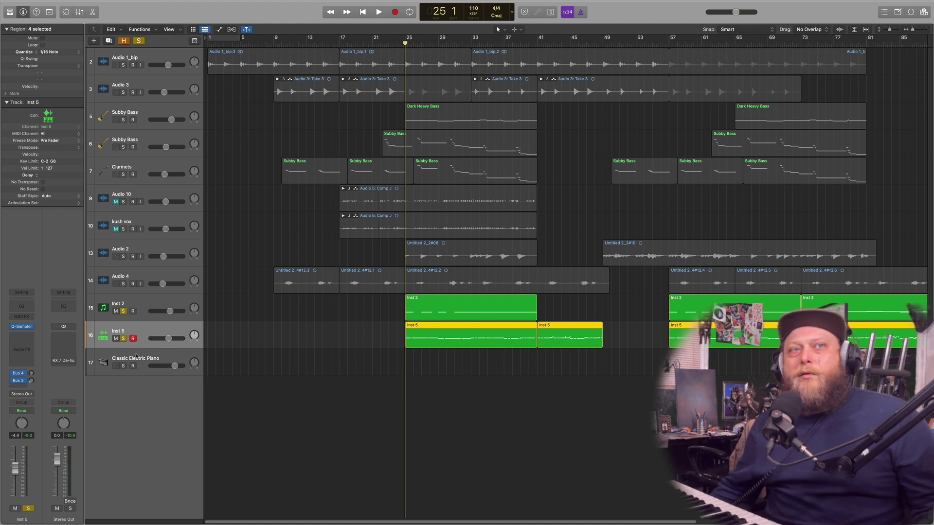
{"action": "left_click", "coordinate": [123, 311]}
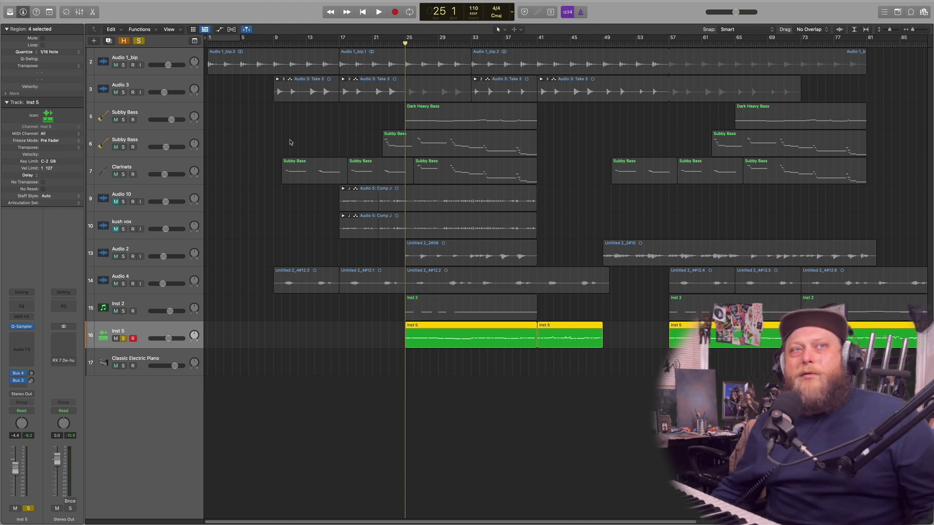
Play the soloed Inst 5 track from bar 25, add Inst 2 to the solo to hear both together, and stop
{"action": "left_click", "coordinate": [378, 13]}
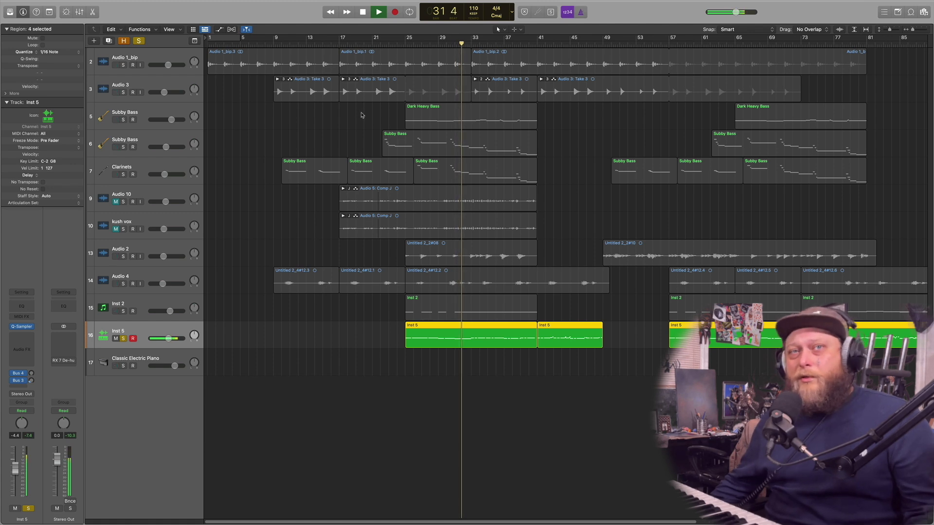
{"action": "left_click", "coordinate": [123, 311]}
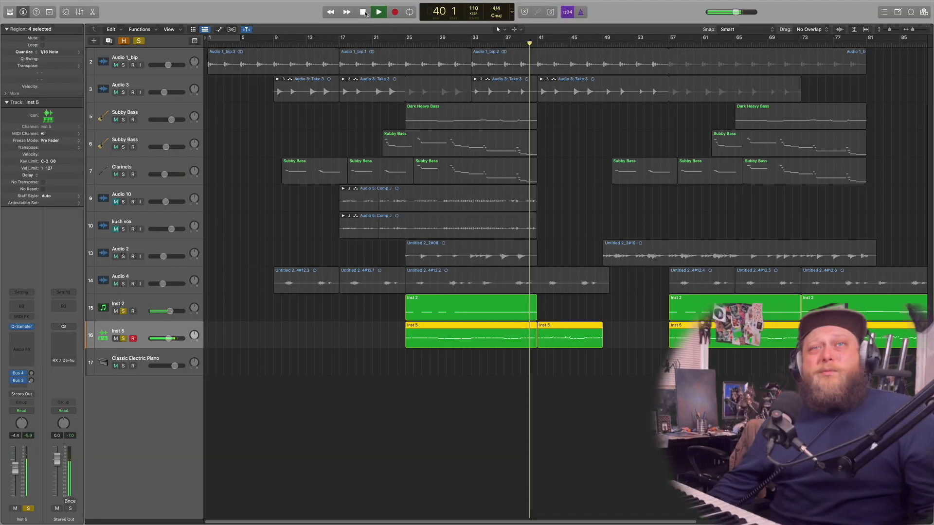
{"action": "left_click", "coordinate": [363, 12]}
{"action": "left_click", "coordinate": [364, 13]}
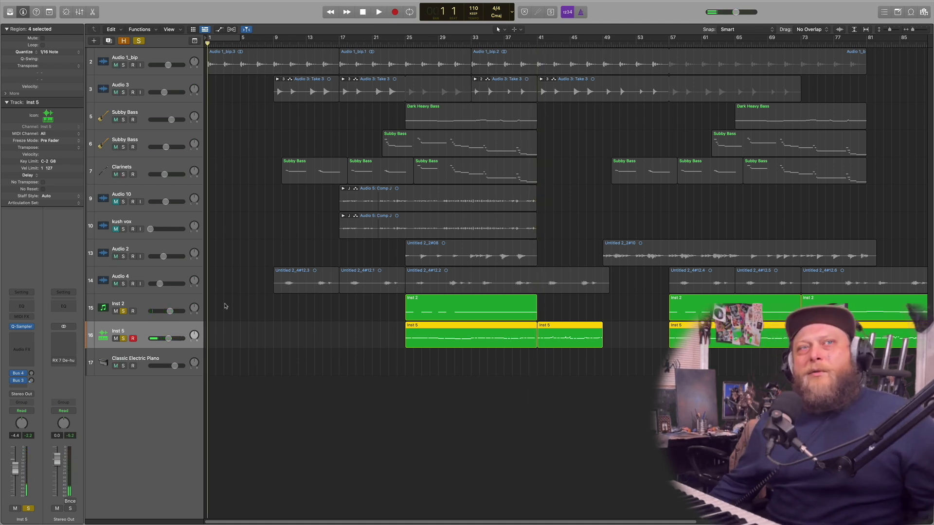
Clear all track solos and play the full arrangement from bar 9 through bar 40
{"action": "left_click", "coordinate": [140, 41]}
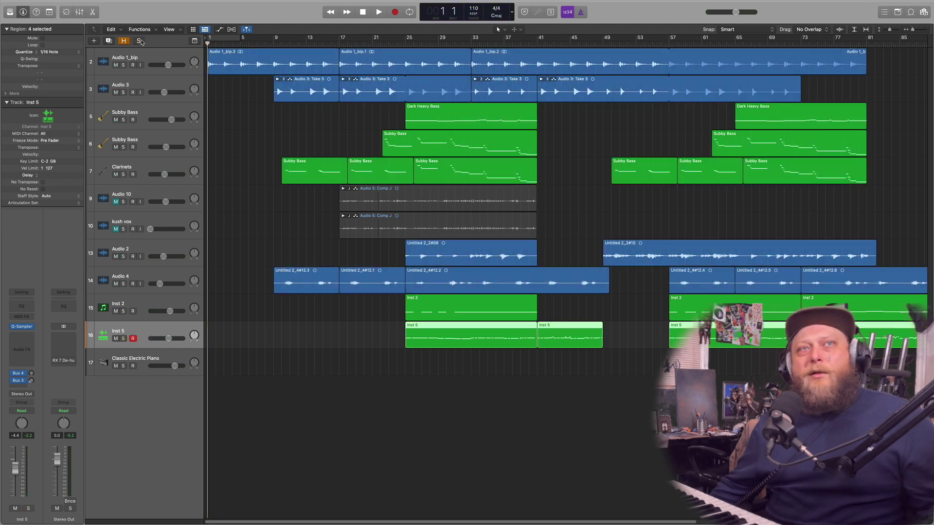
{"action": "left_click", "coordinate": [274, 43]}
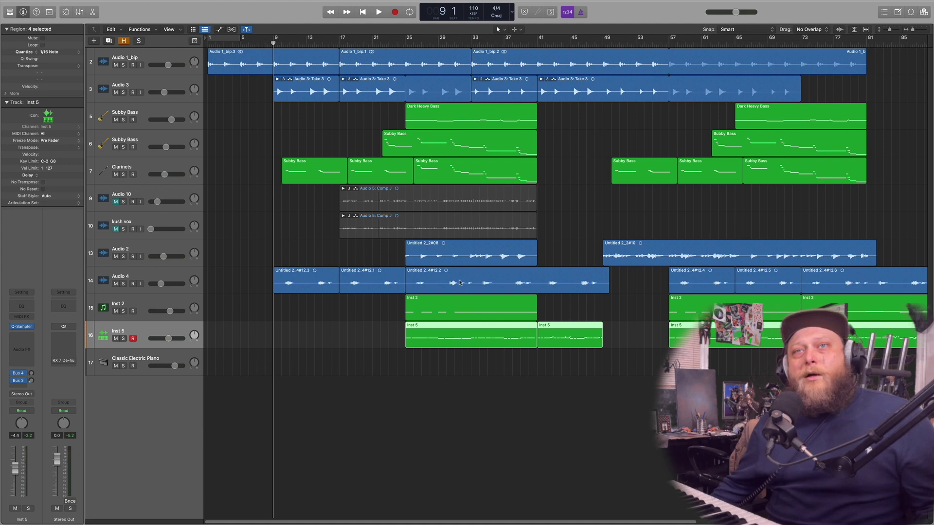
{"action": "left_click", "coordinate": [381, 13]}
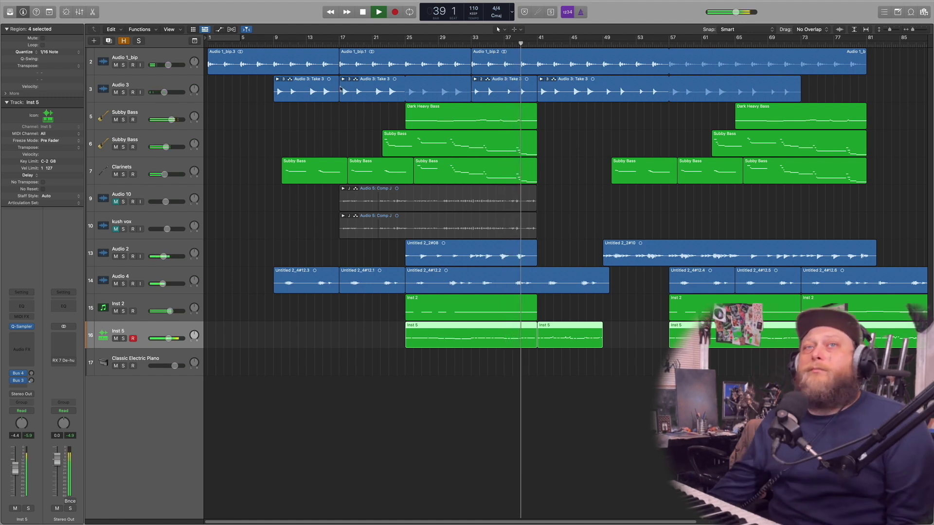
{"action": "left_click", "coordinate": [364, 12]}
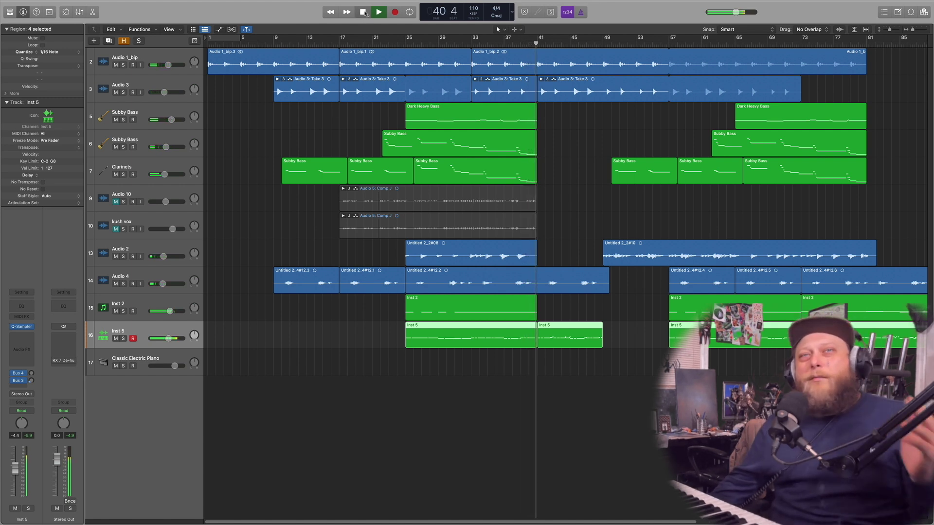
{"action": "left_click", "coordinate": [364, 12]}
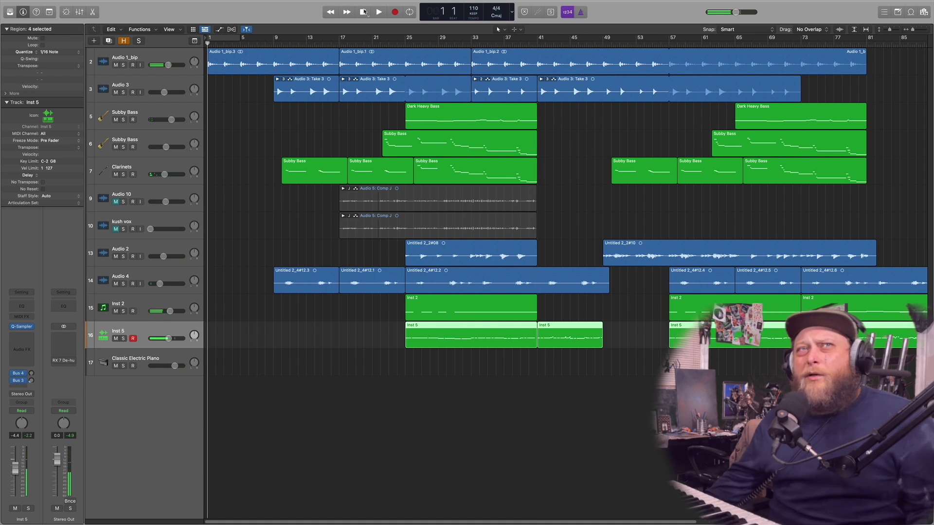
Unmute the Audio 10 and kush vox tracks and exit full screen to show the lyrics note beside the arrangement
{"action": "left_click", "coordinate": [153, 192]}
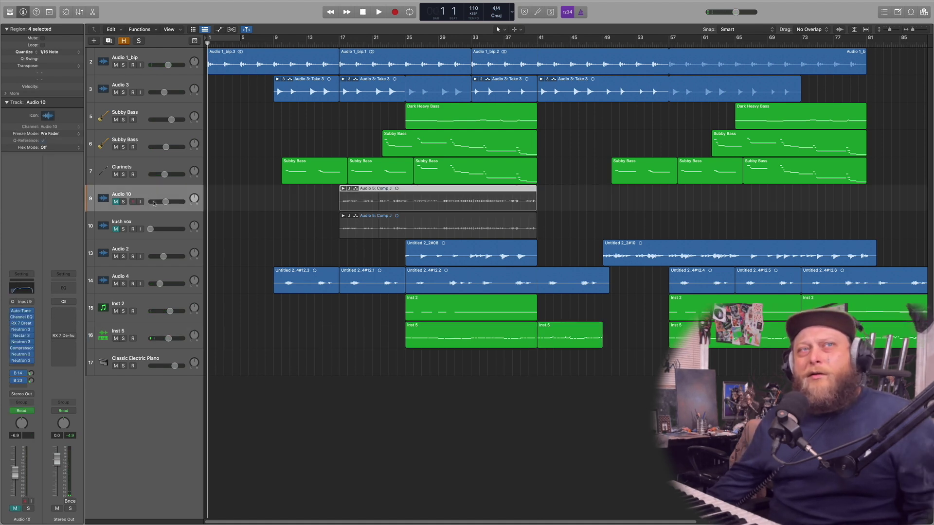
{"action": "left_click", "coordinate": [116, 229]}
{"action": "left_click", "coordinate": [116, 202]}
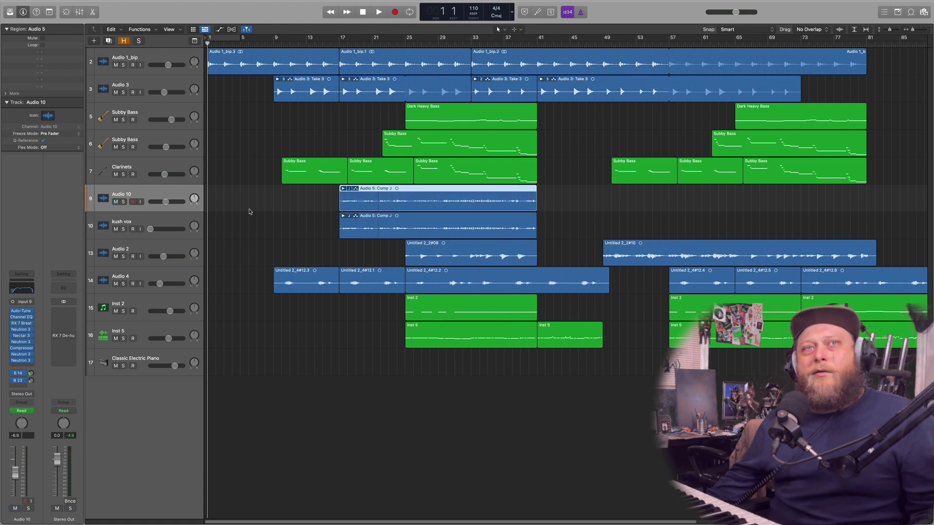
{"action": "mouse_move", "coordinate": [252, 3]}
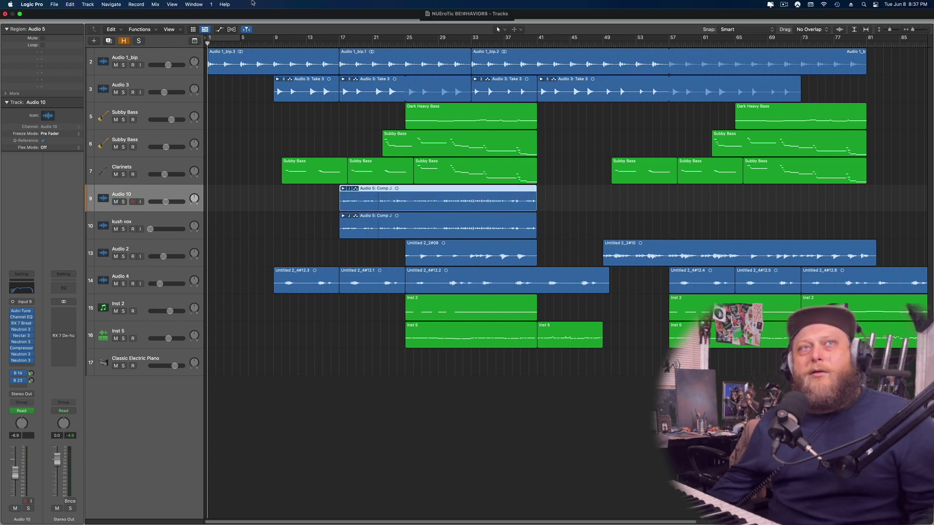
{"action": "left_click", "coordinate": [20, 14]}
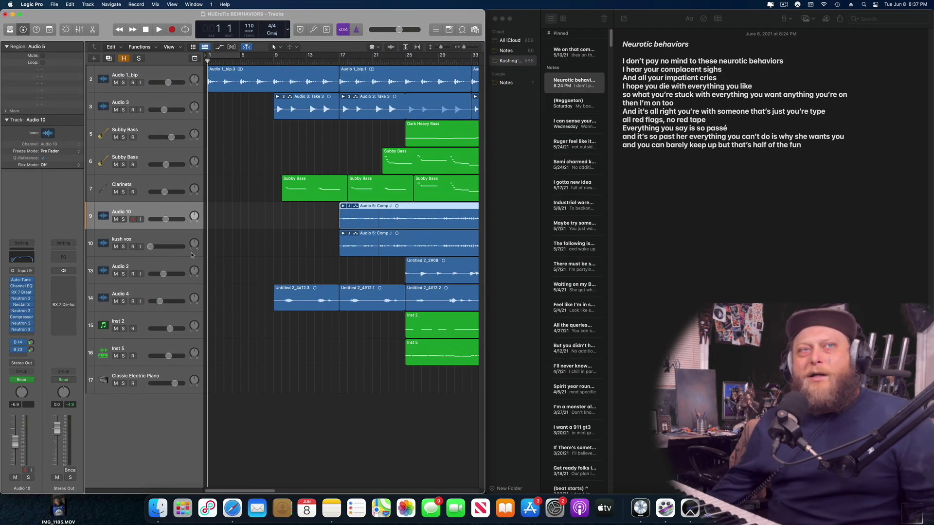
Inspect the kush vox track's Bus 21 send and the VocalSynth 2 settings on its aux channel, closing the plug-in window when finished
{"action": "left_click", "coordinate": [150, 233]}
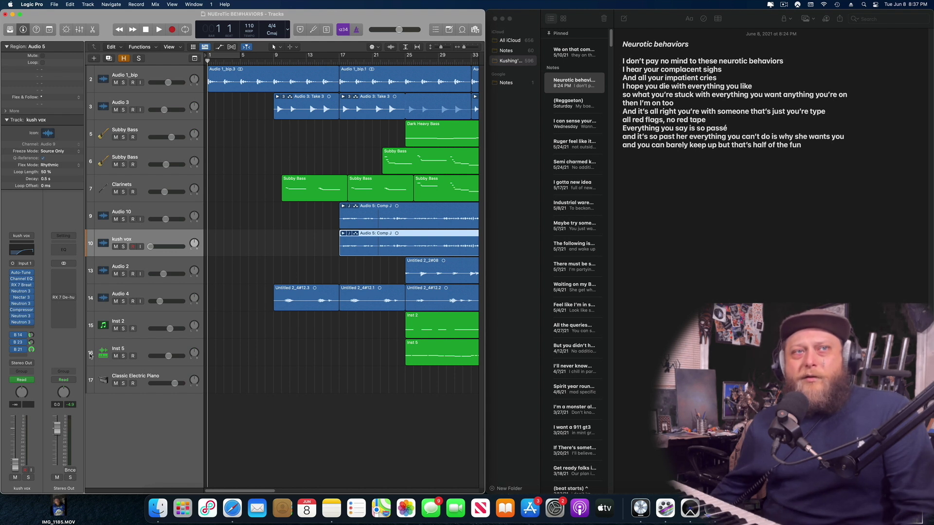
{"action": "left_click", "coordinate": [21, 350]}
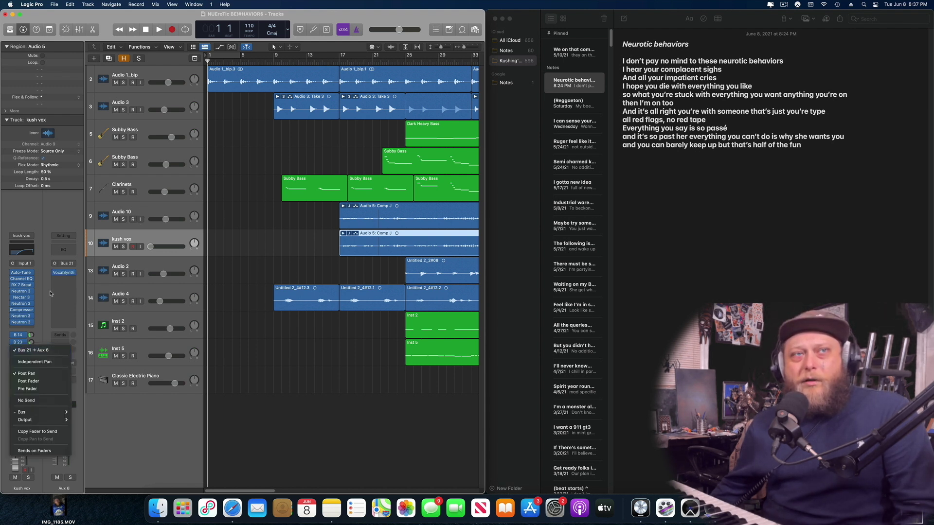
{"action": "left_click", "coordinate": [66, 275]}
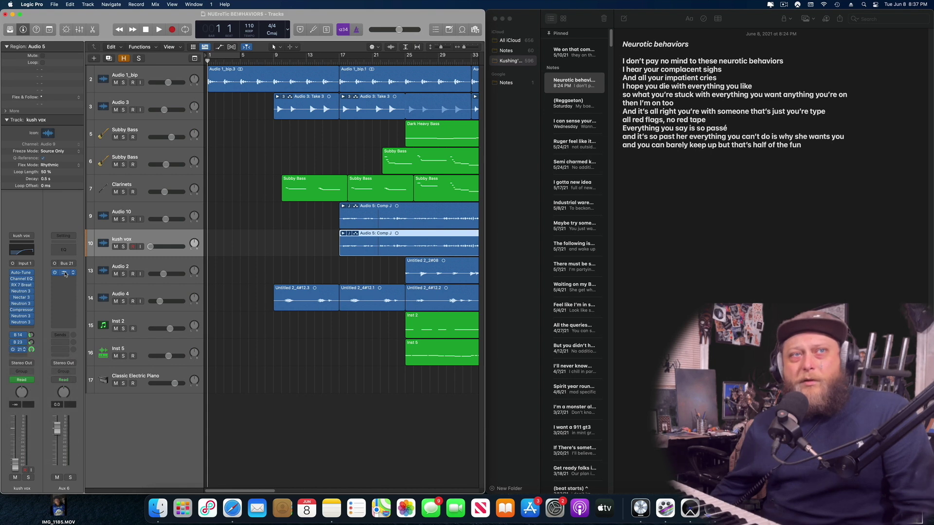
{"action": "left_click", "coordinate": [65, 272]}
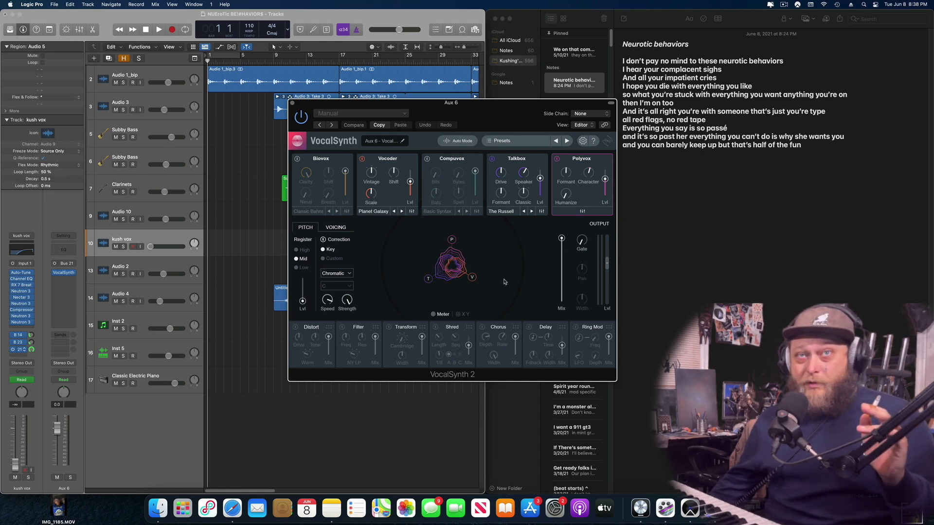
{"action": "left_click", "coordinate": [292, 104]}
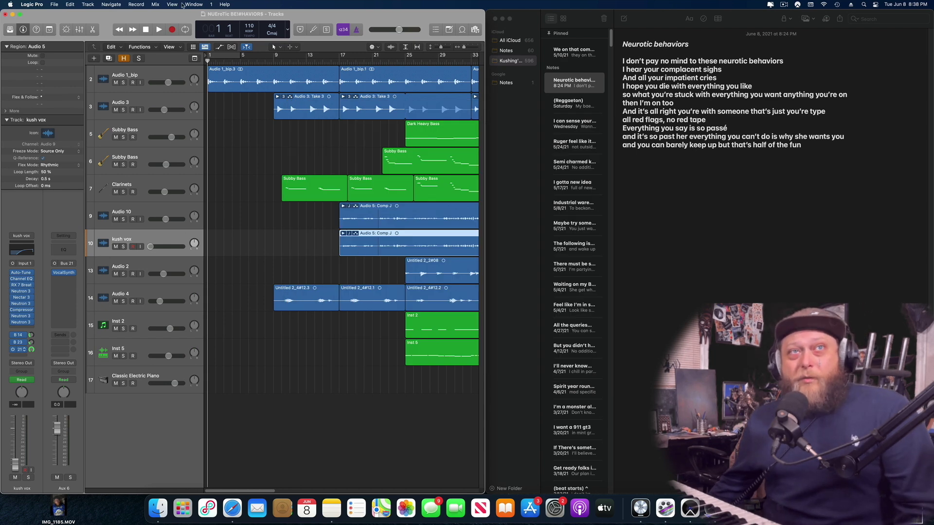
Examine the kush vox track's volume automation and audition the track soloed from bar 17
{"action": "left_click", "coordinate": [219, 46]}
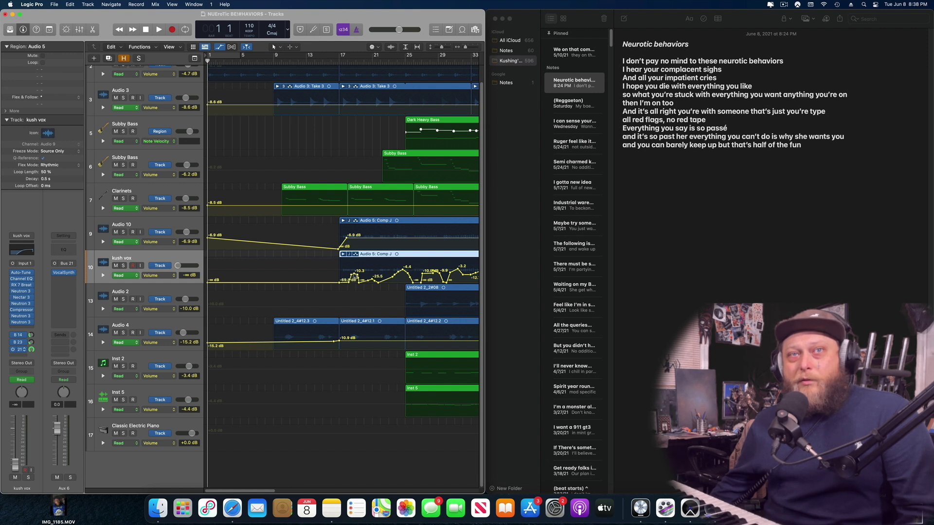
{"action": "scroll", "coordinate": [265, 311], "scroll_direction": "right", "scroll_amount": 5}
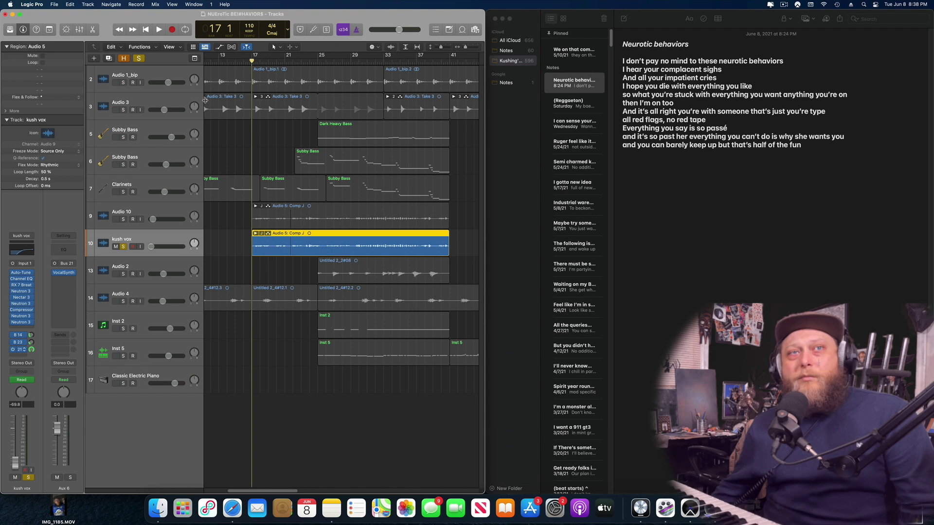
{"action": "left_click", "coordinate": [159, 30]}
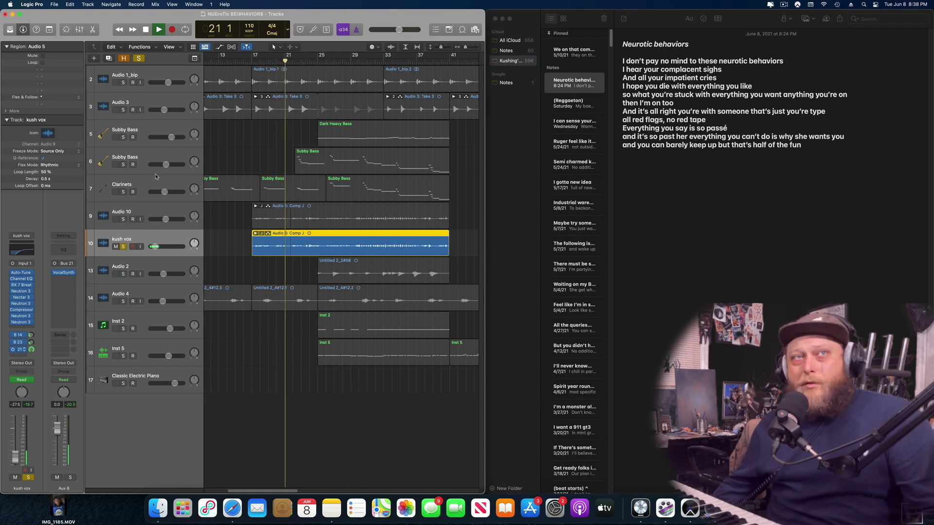
{"action": "left_click", "coordinate": [146, 31]}
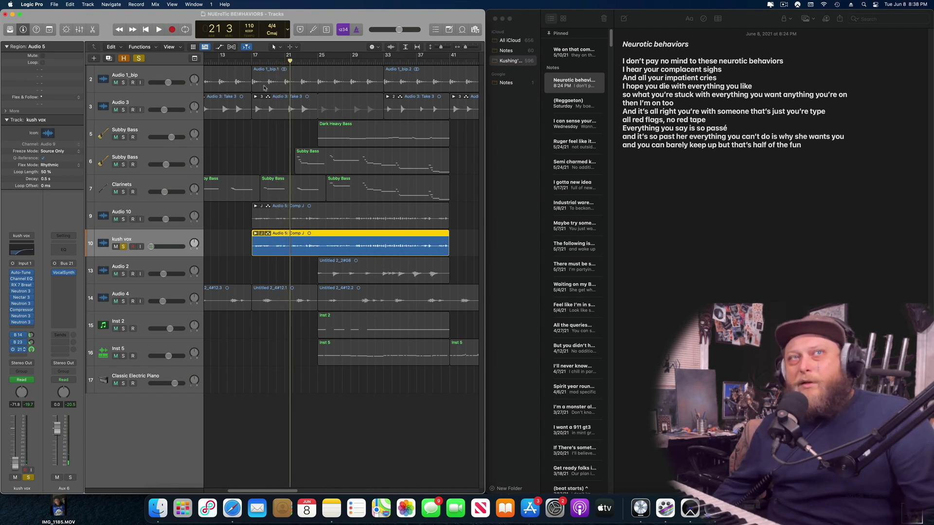
{"action": "left_click_drag", "start_coordinate": [258, 62], "coordinate": [252, 61]}
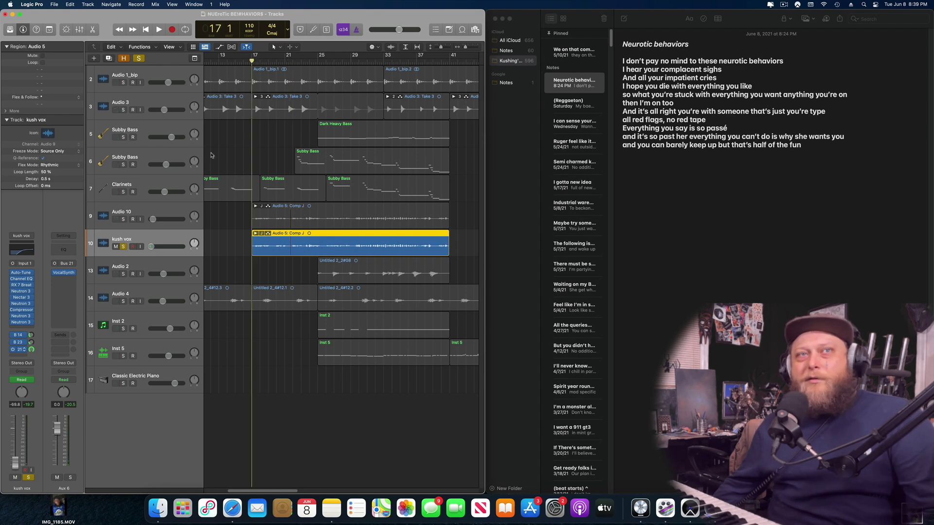
{"action": "left_click", "coordinate": [123, 246]}
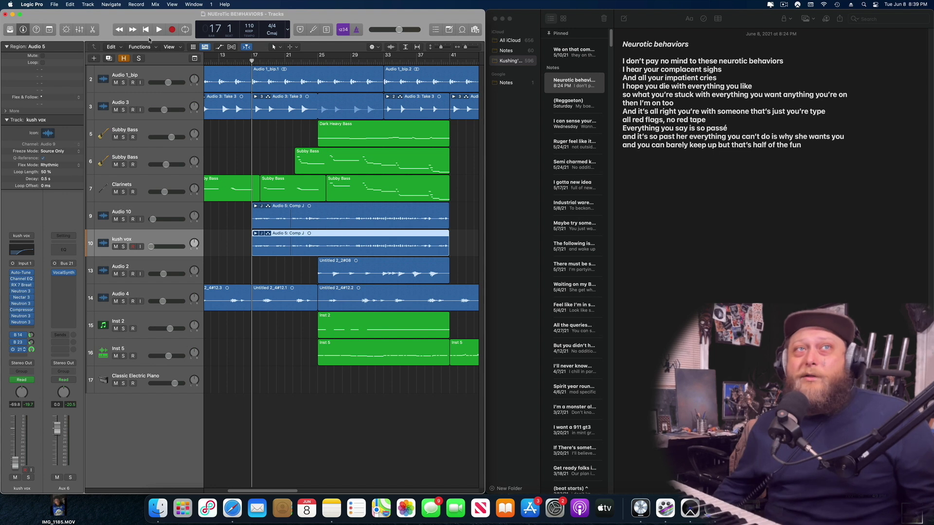